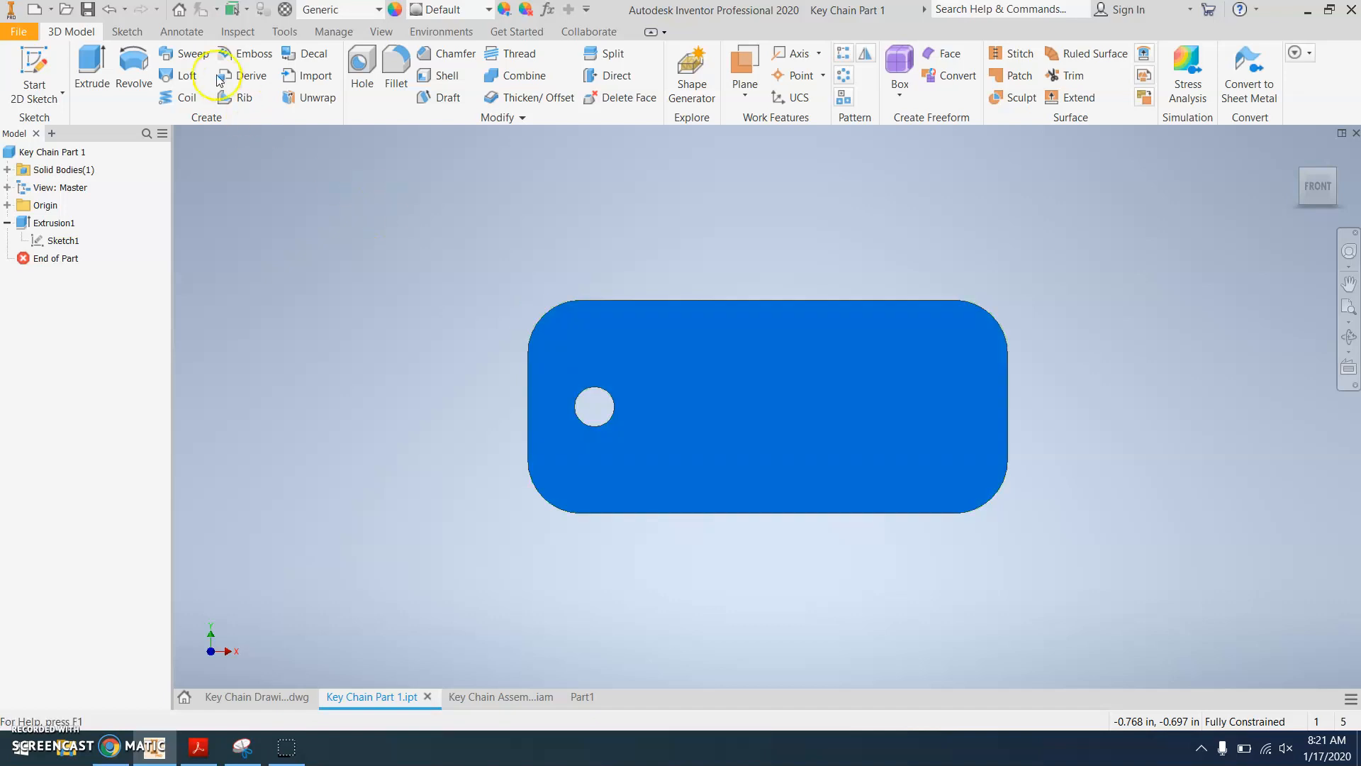
Create a new part and start a 2D sketch on the XY plane.
click(27, 32)
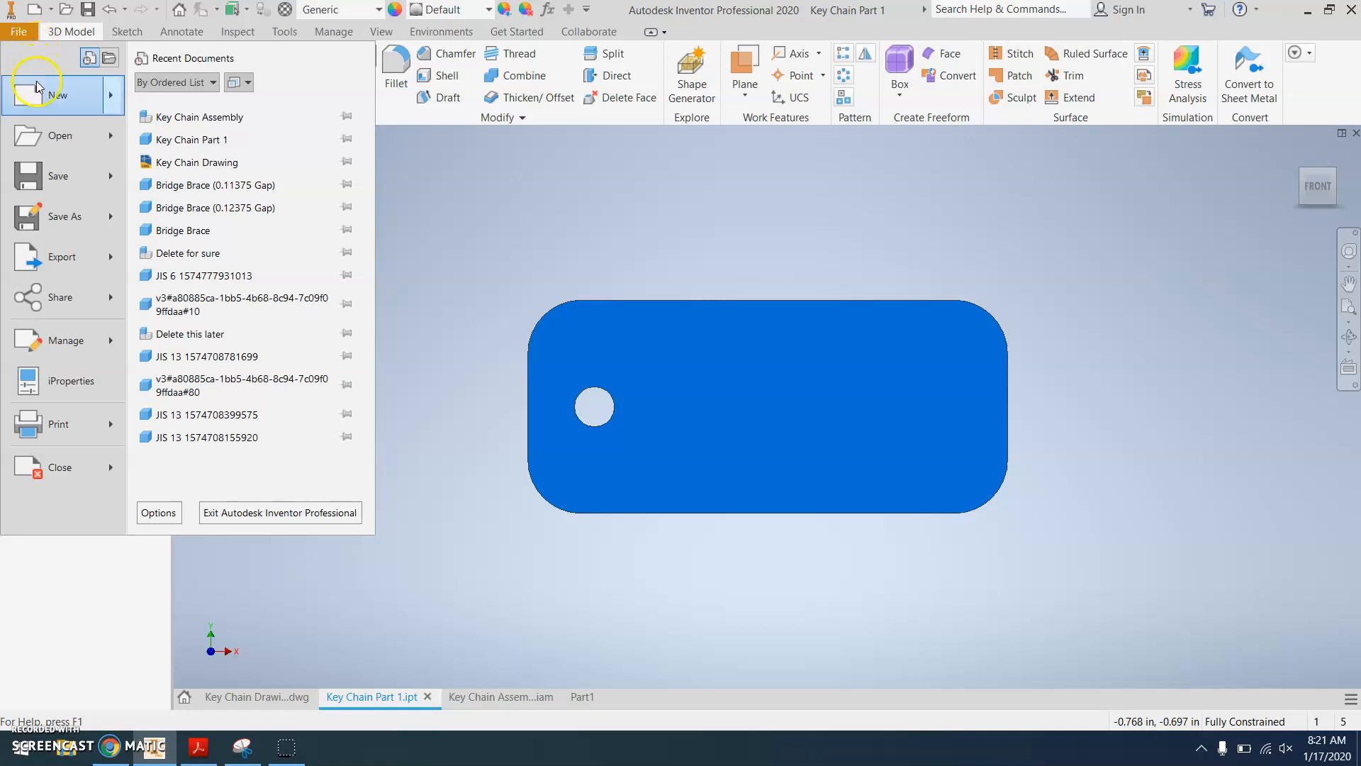
mouse_move(43, 97)
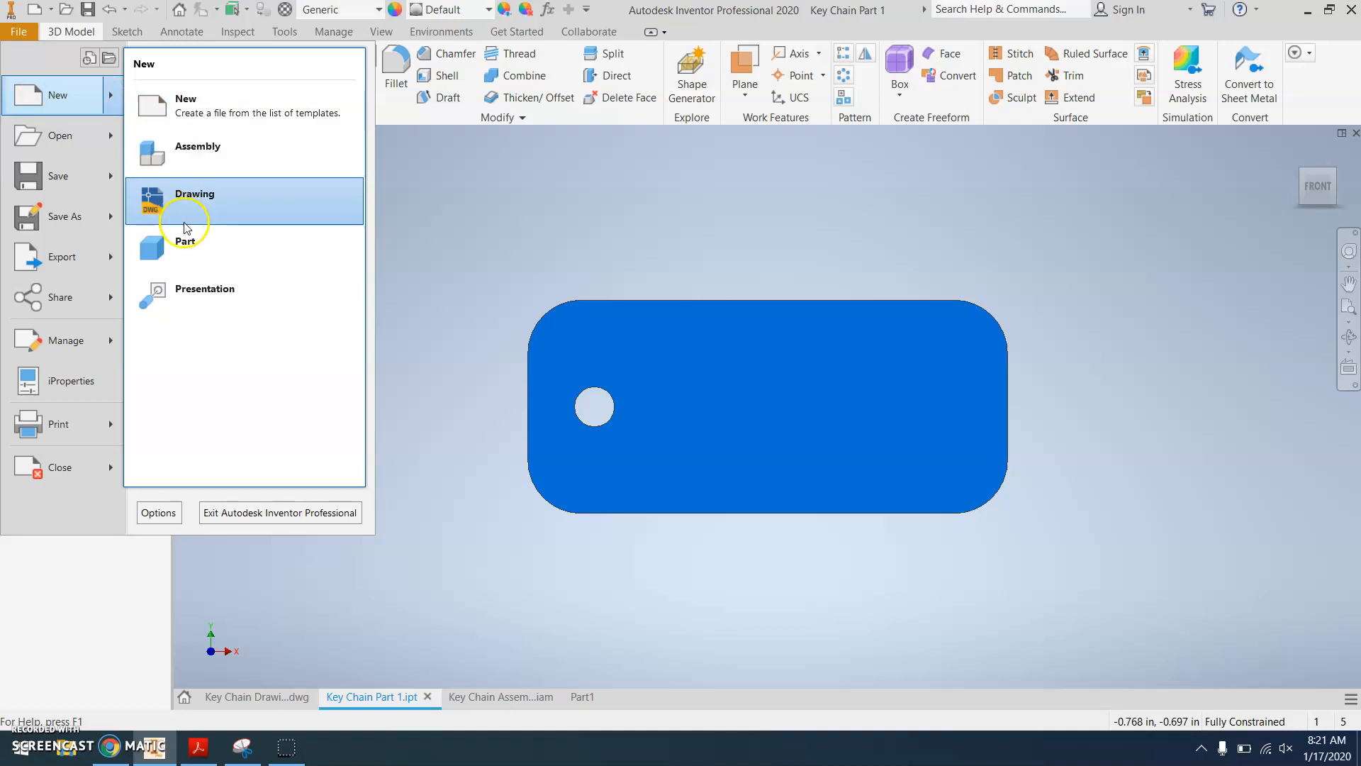
click(188, 249)
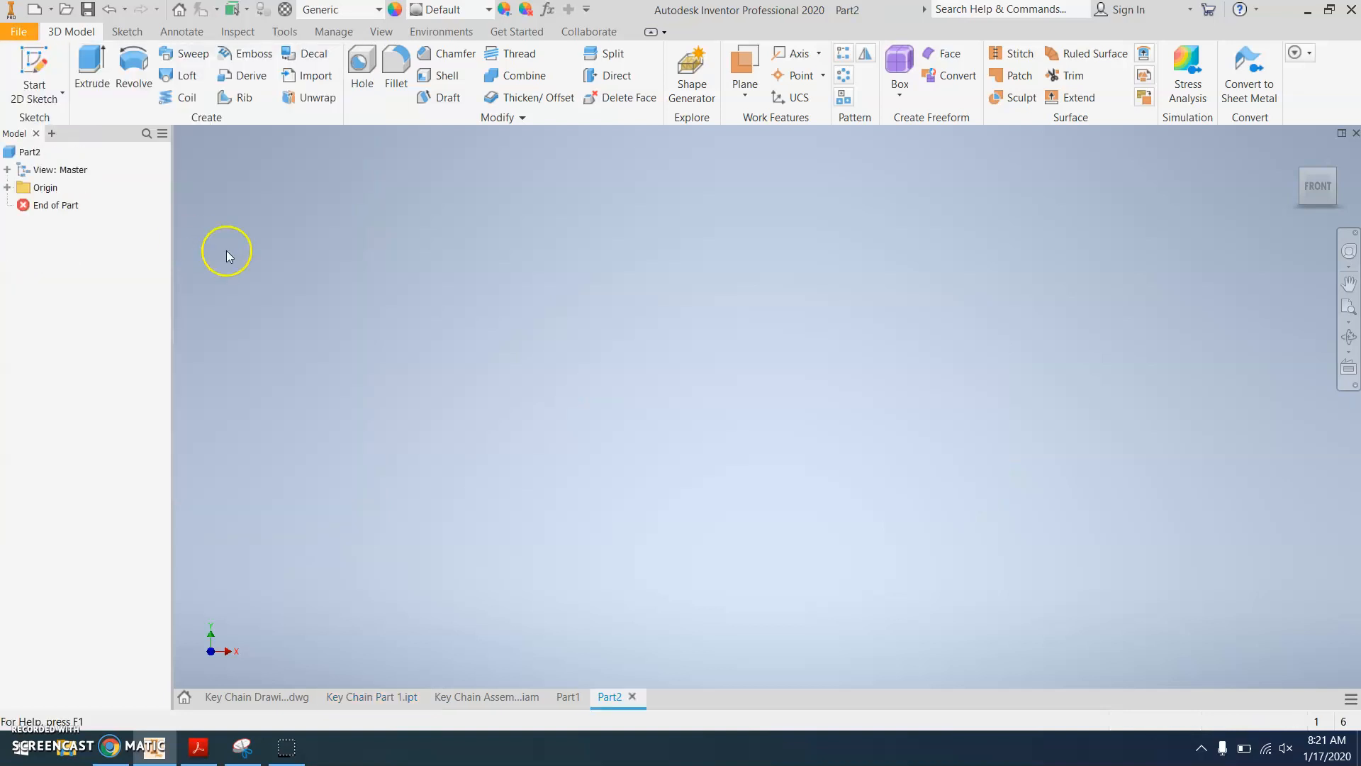
click(46, 64)
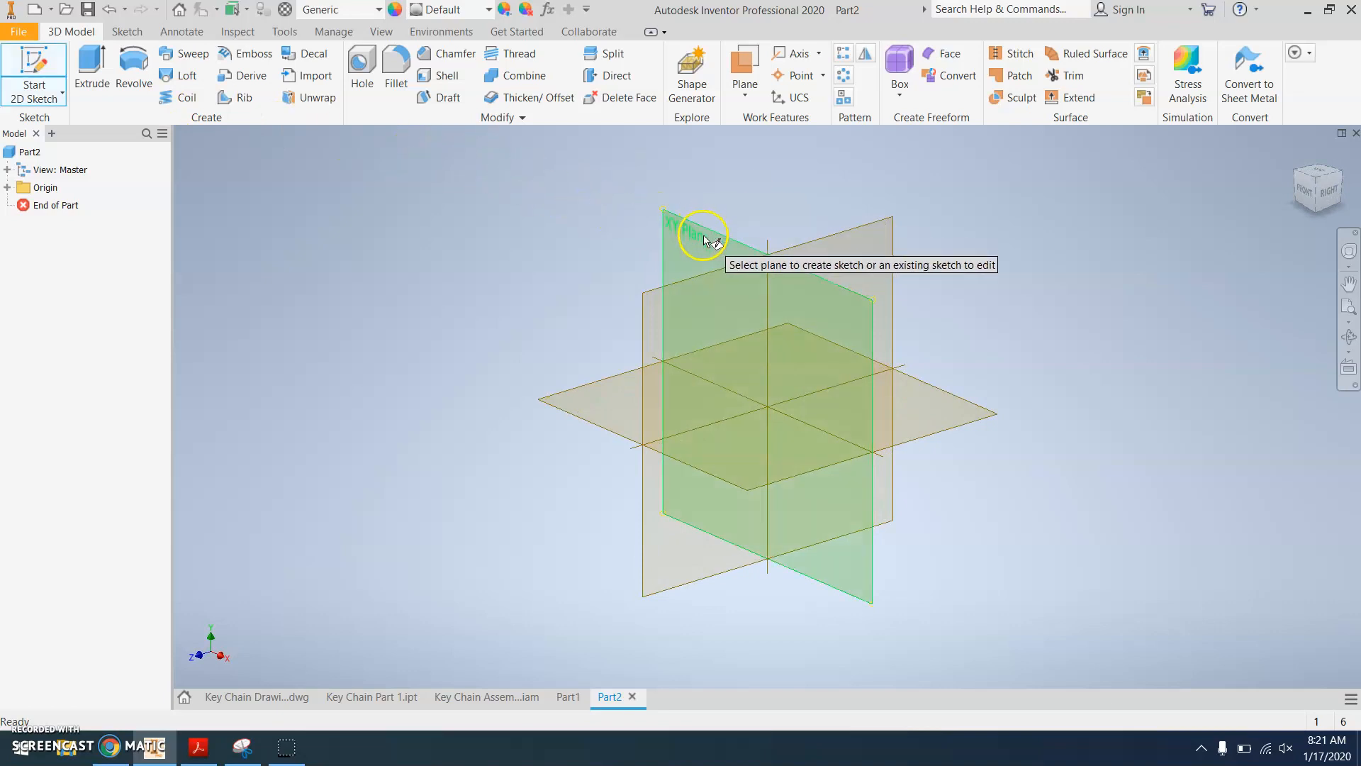
click(702, 232)
Sketch a two-point rectangle from the origin, 2.25 in wide and 1 in high.
click(228, 85)
click(767, 406)
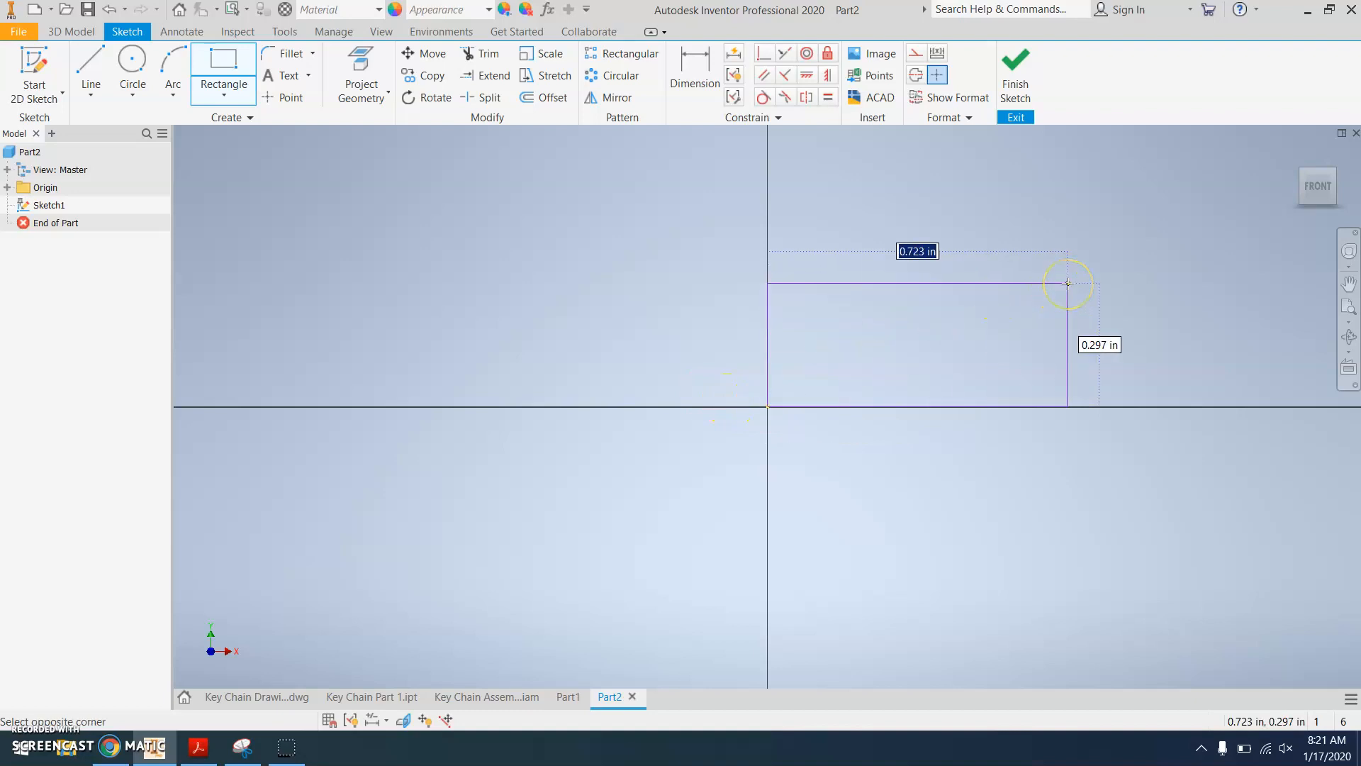
text(2.25)
key(Tab)
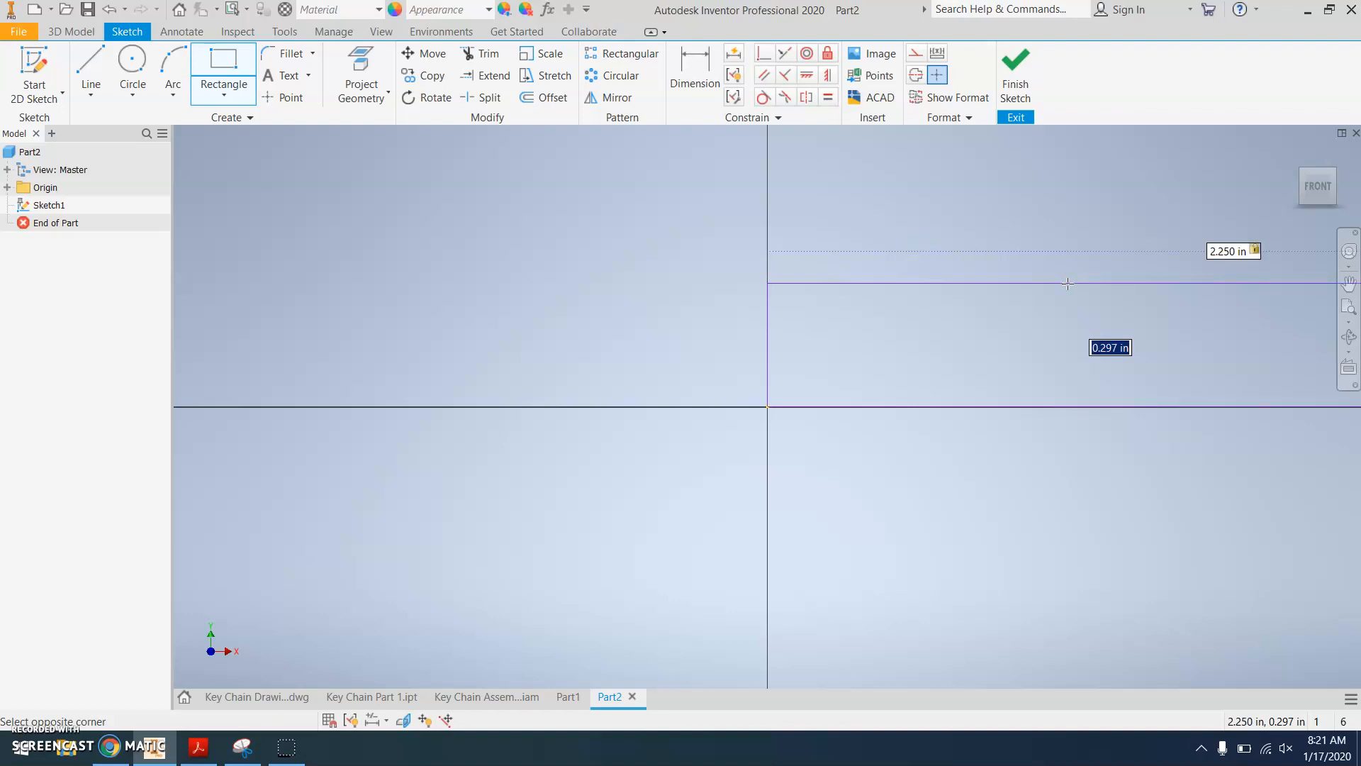
text(8)
key(Return)
scroll(1115, 294, down, 5)
middle_drag(1117, 297, 667, 447)
scroll(657, 416, up, 2)
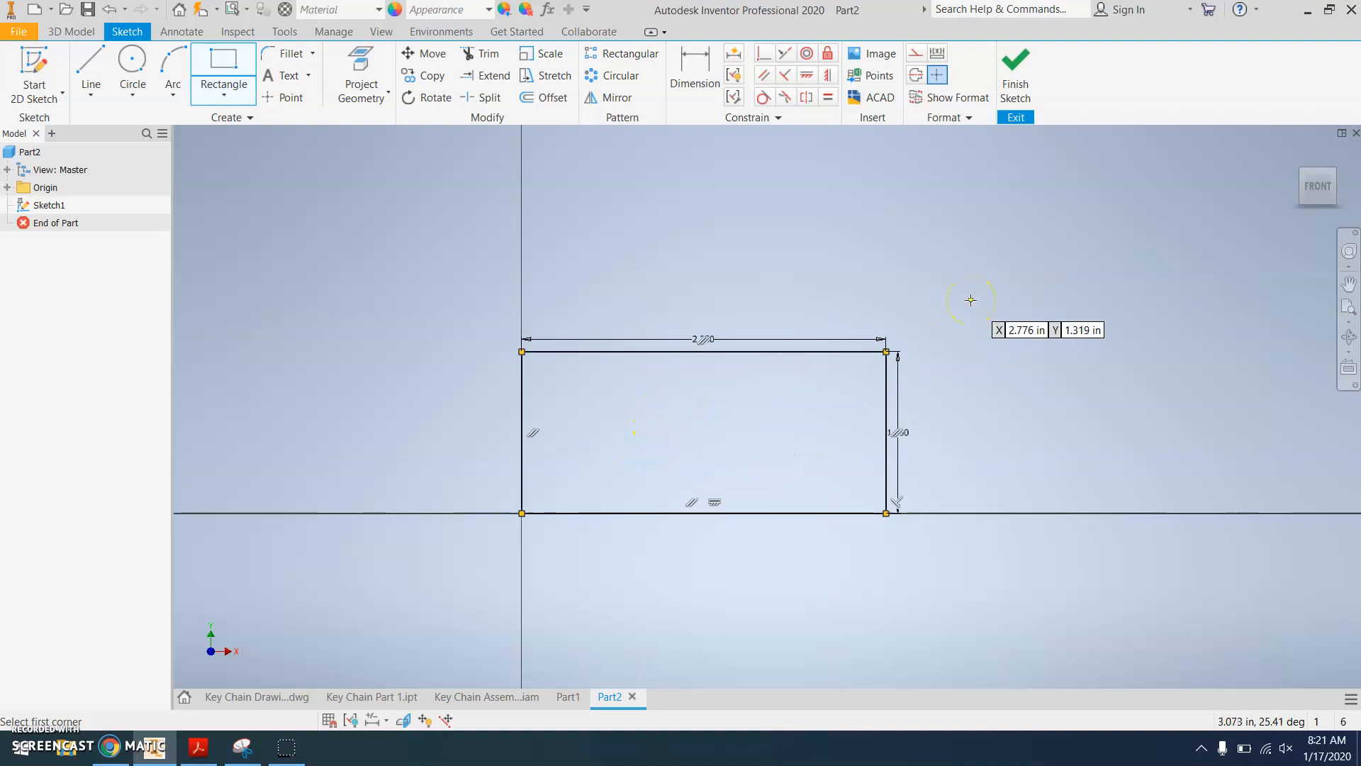
click(213, 60)
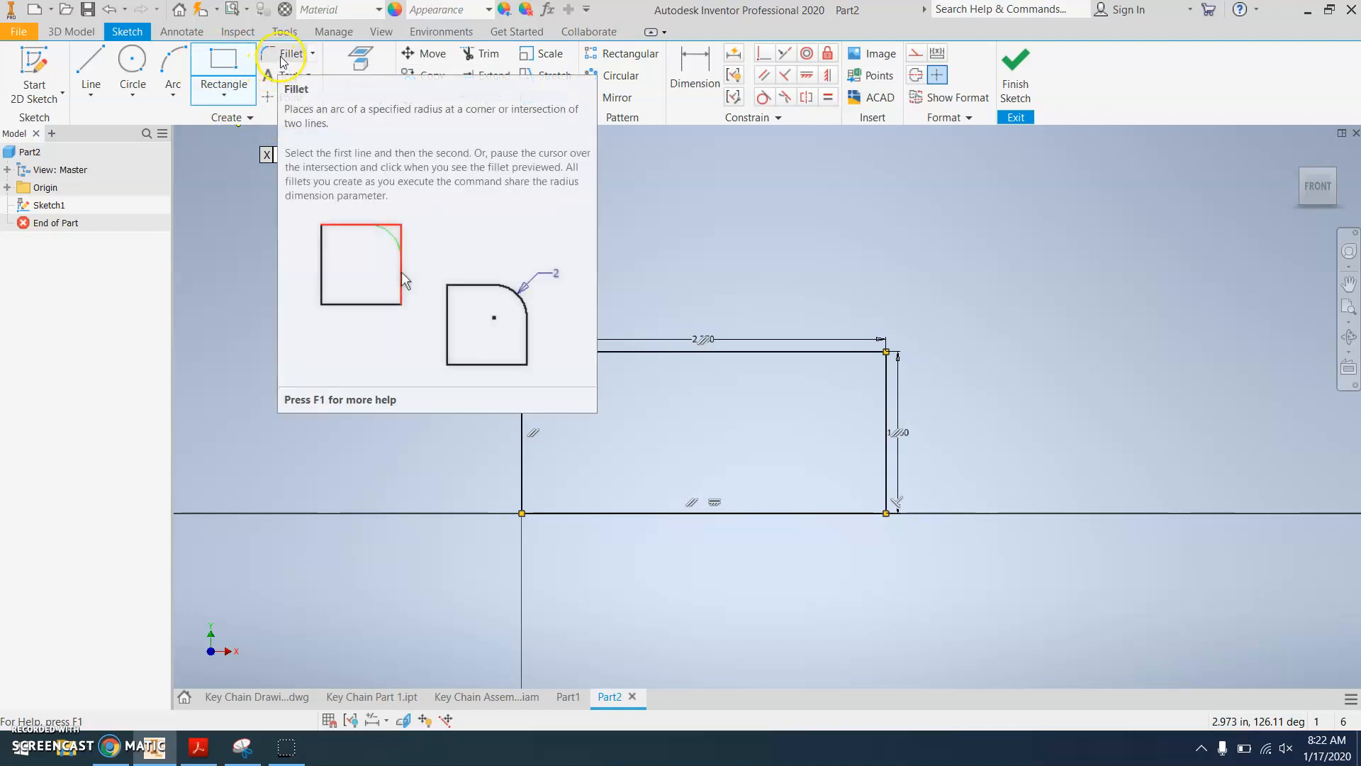
Fillet all four corners of the rectangle with a 0.25 in radius.
click(282, 58)
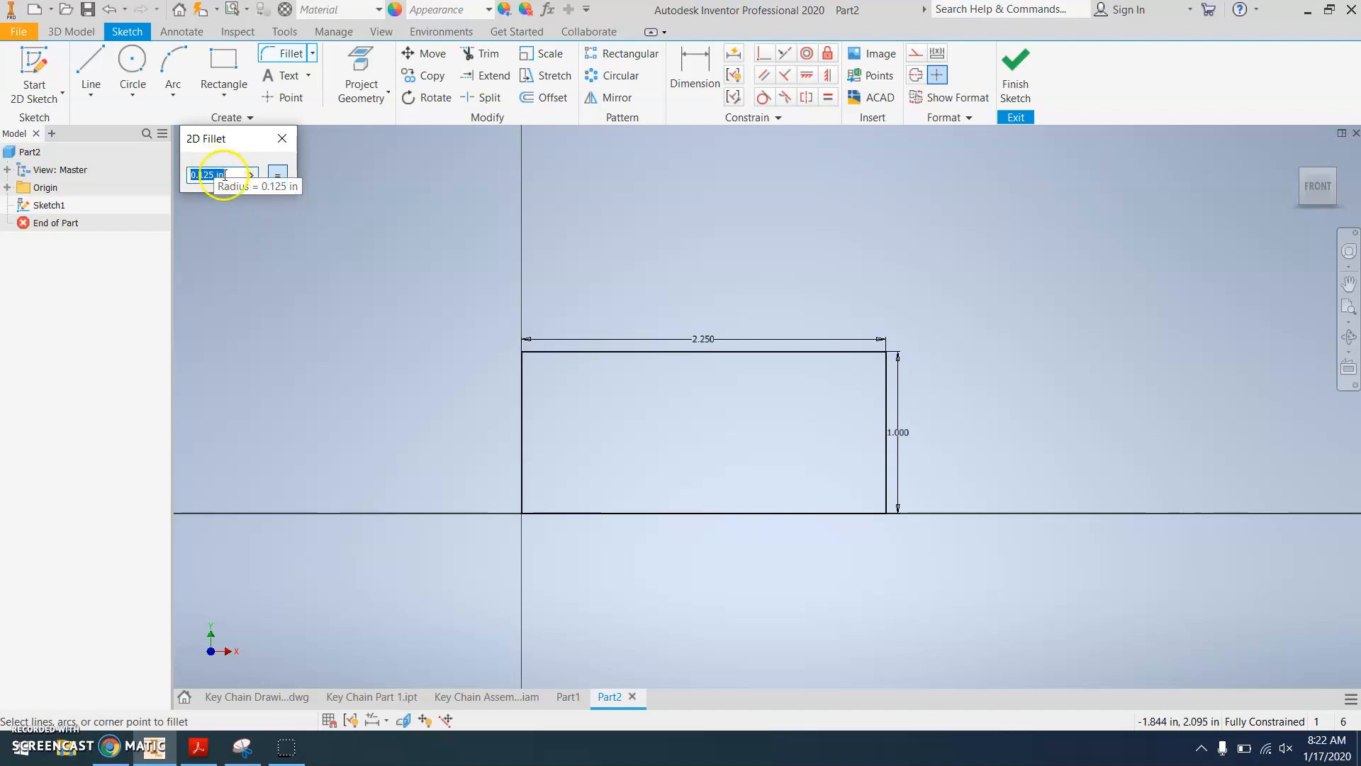
text(.25)
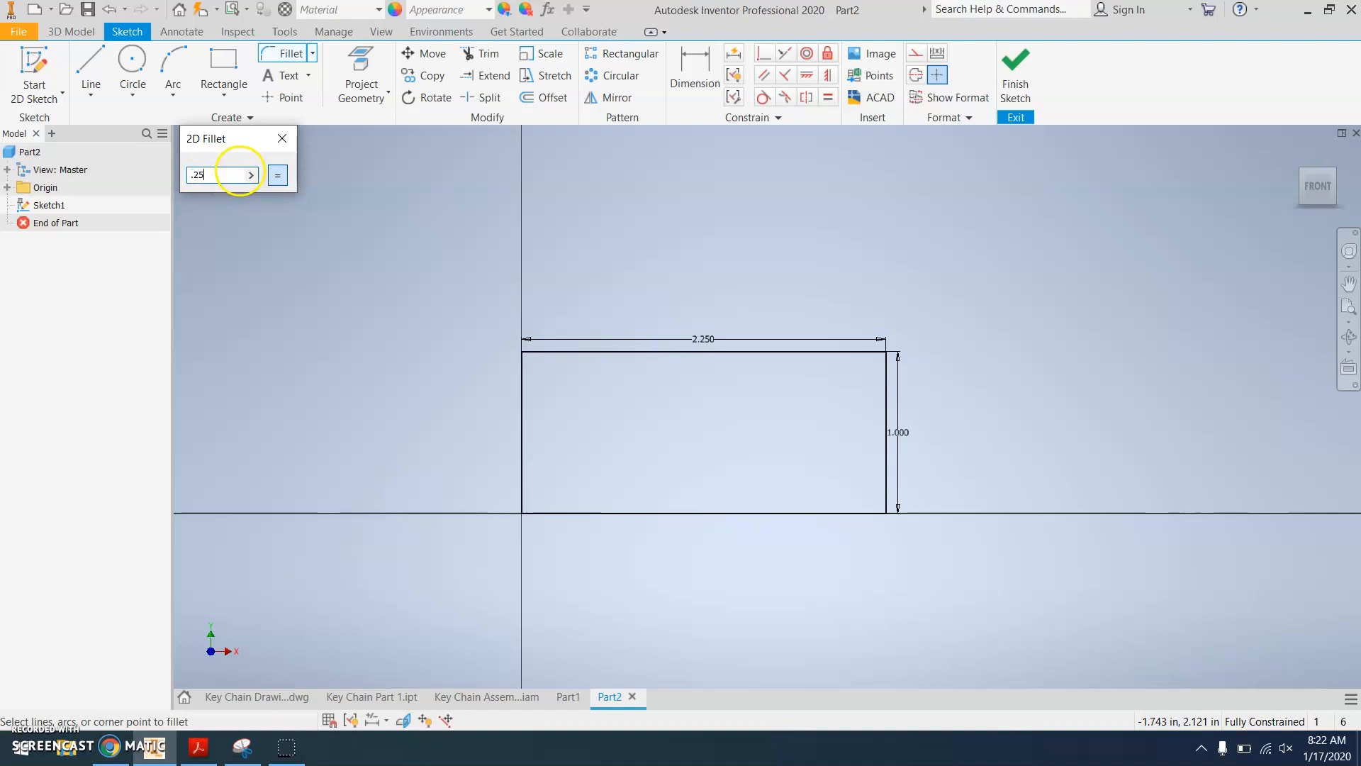
click(521, 376)
click(535, 351)
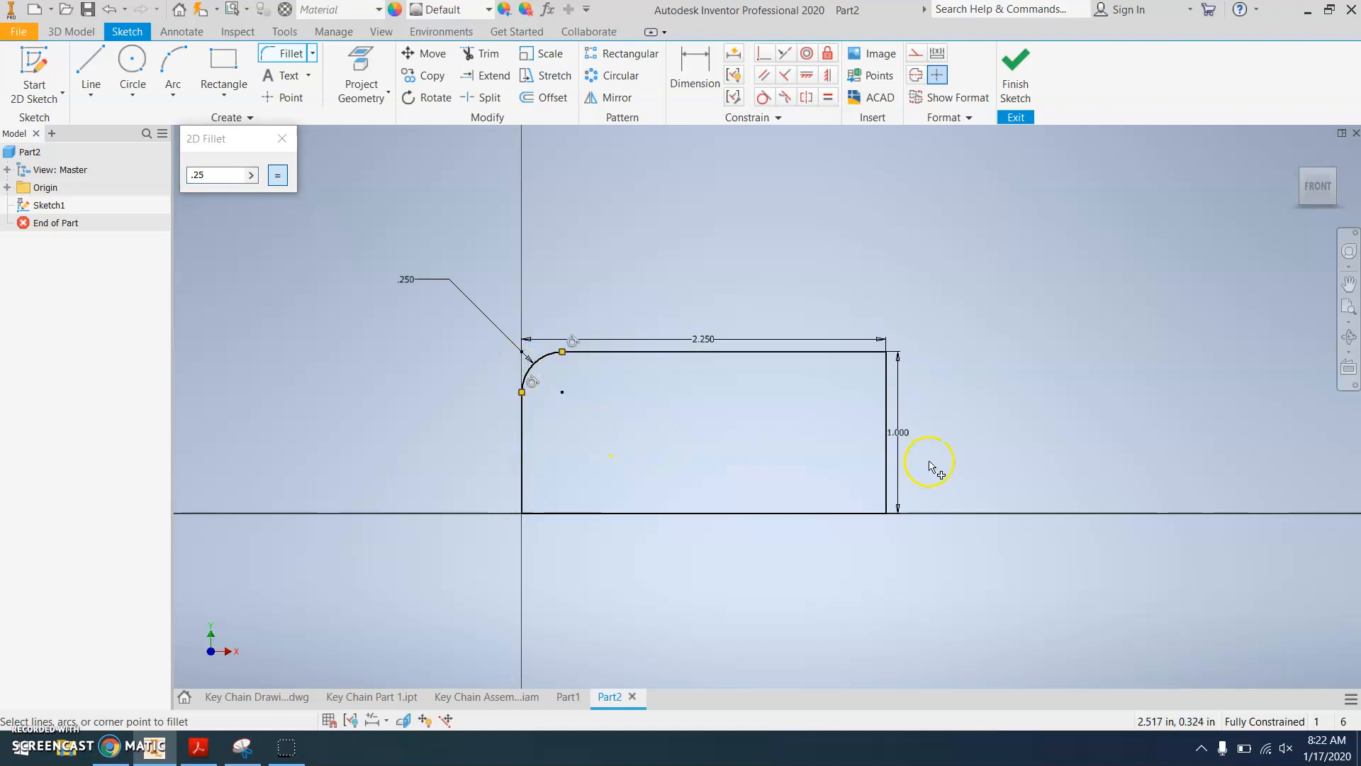
click(864, 353)
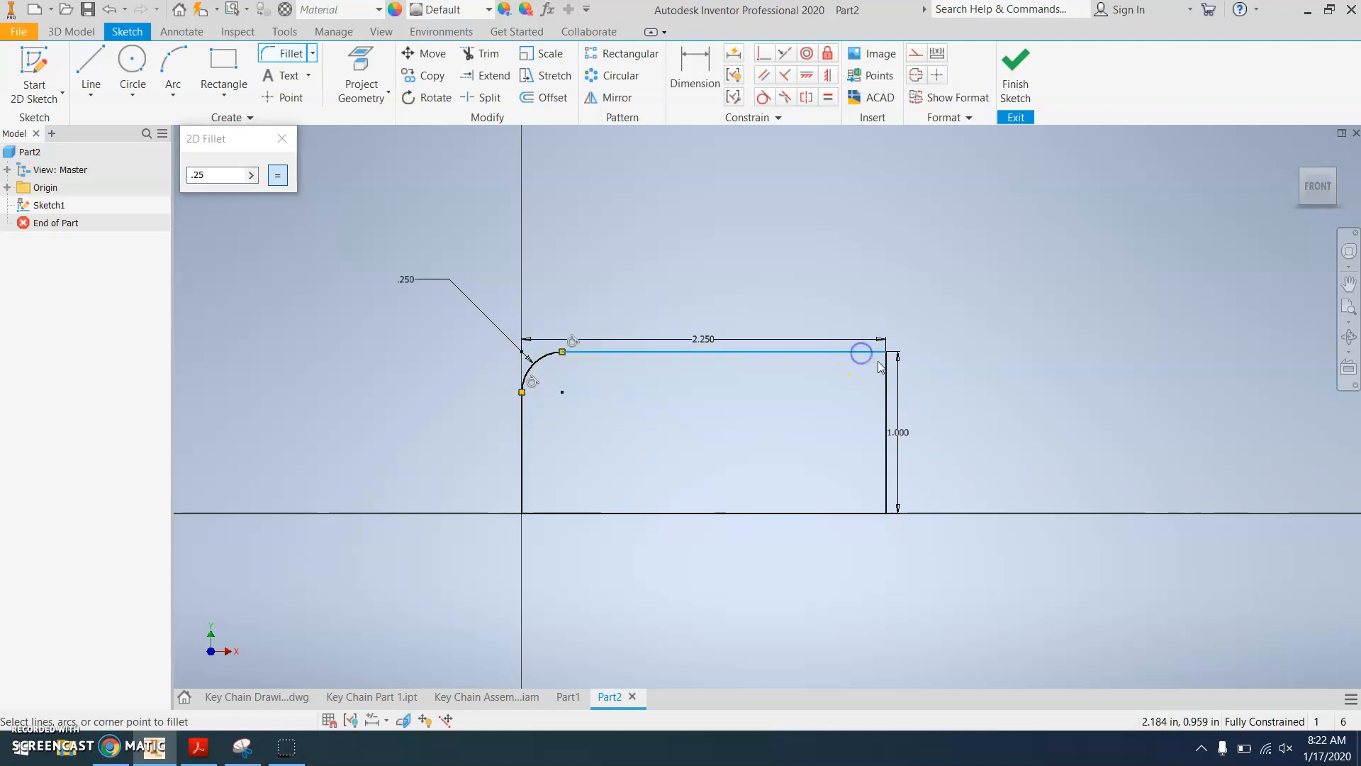
click(888, 375)
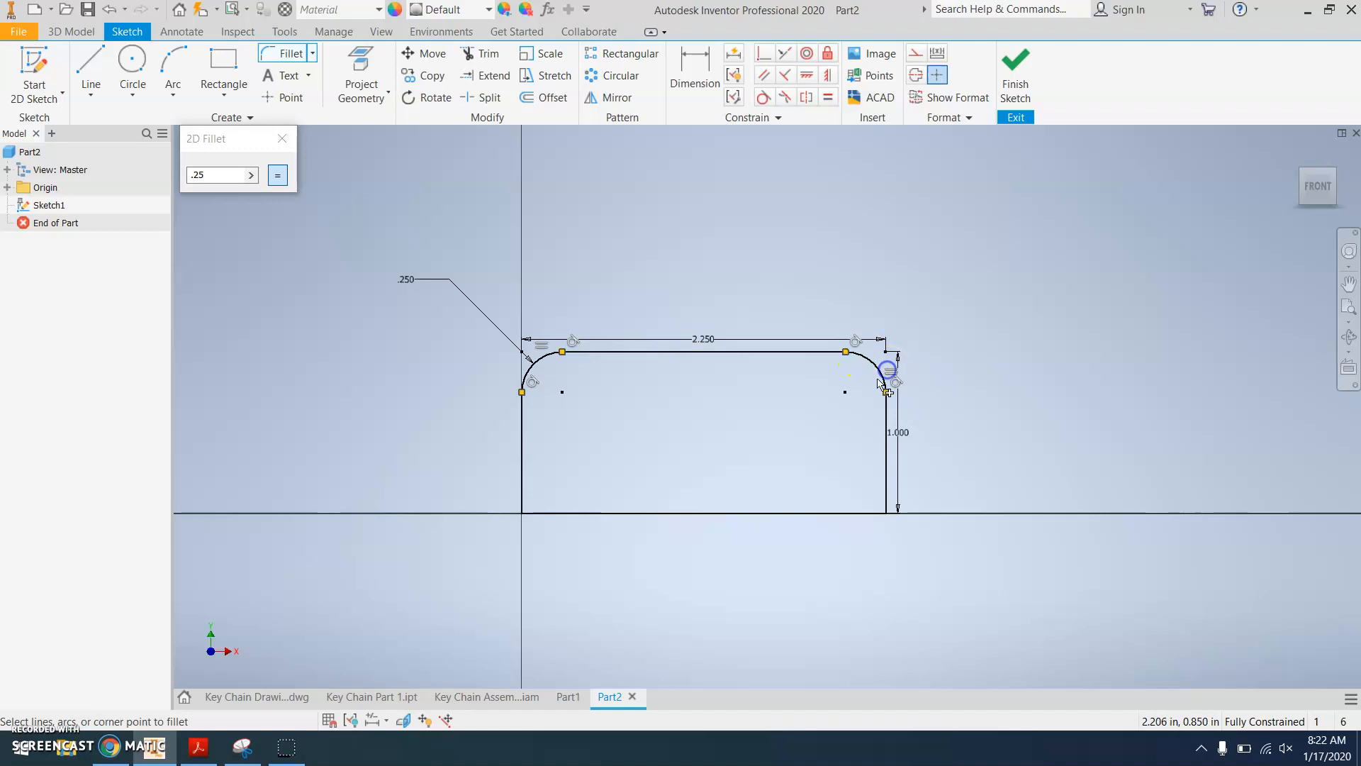
click(872, 513)
click(885, 488)
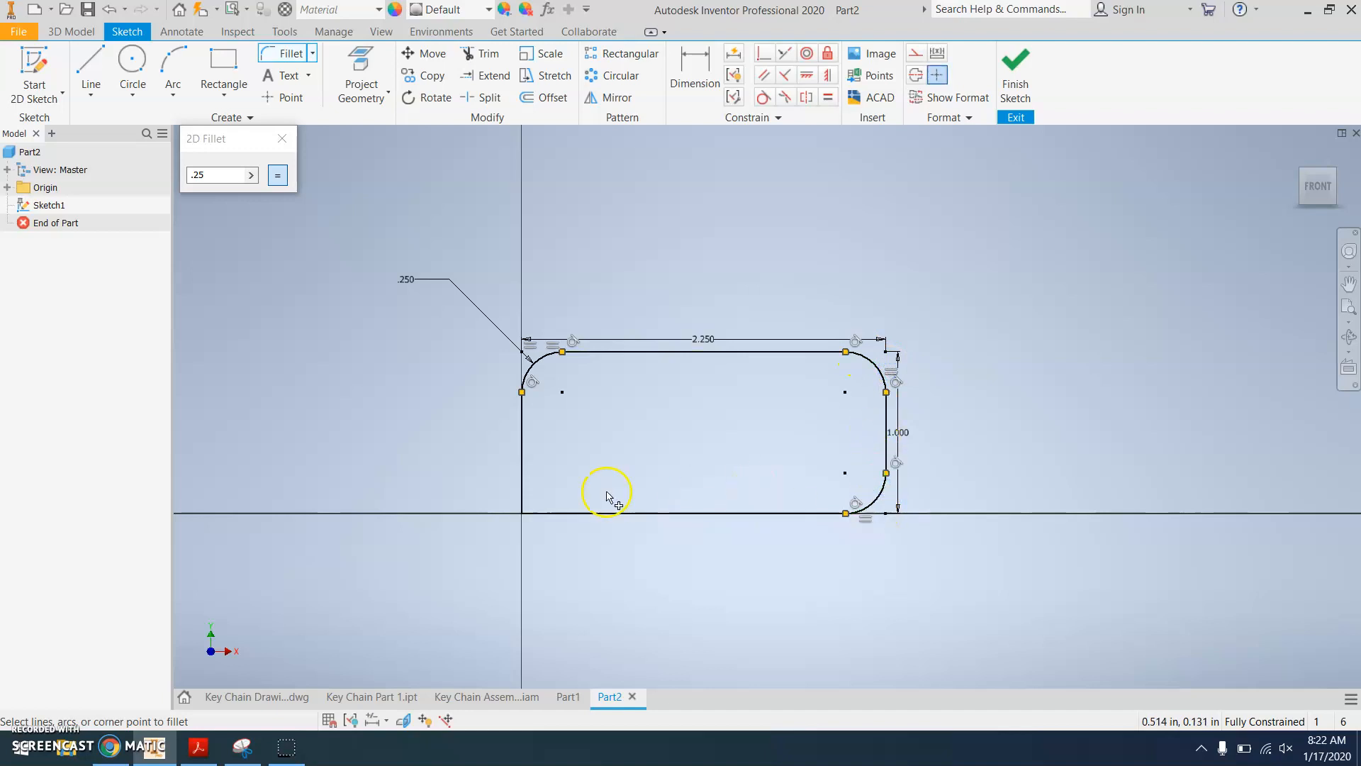
click(550, 513)
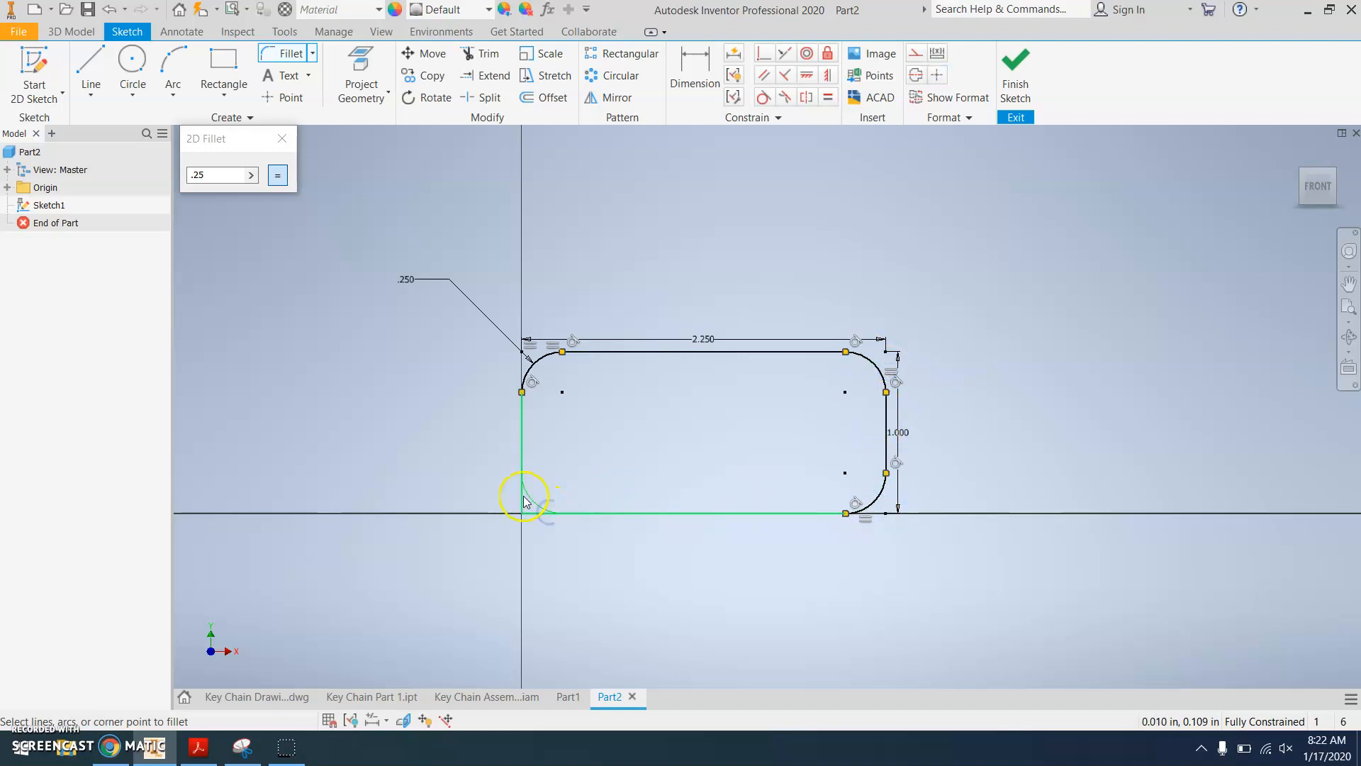
click(522, 491)
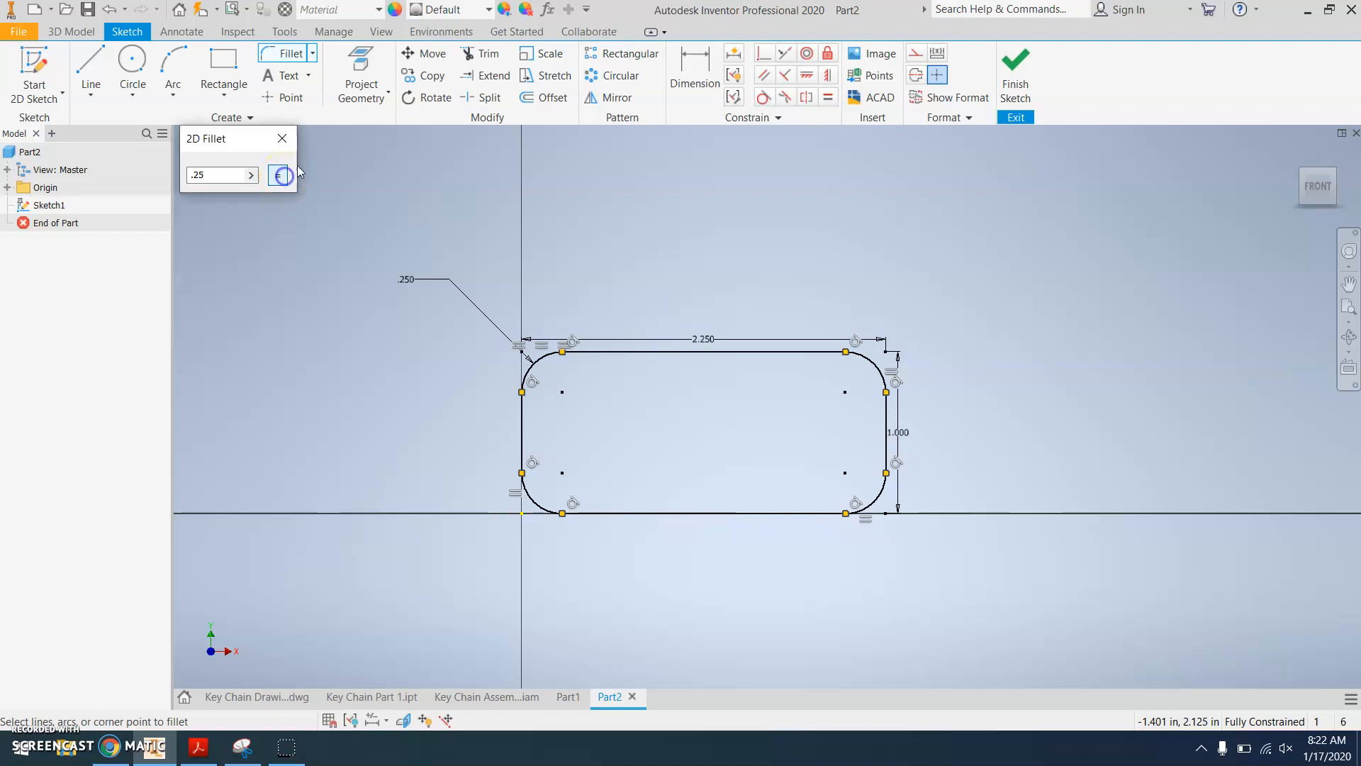
click(281, 138)
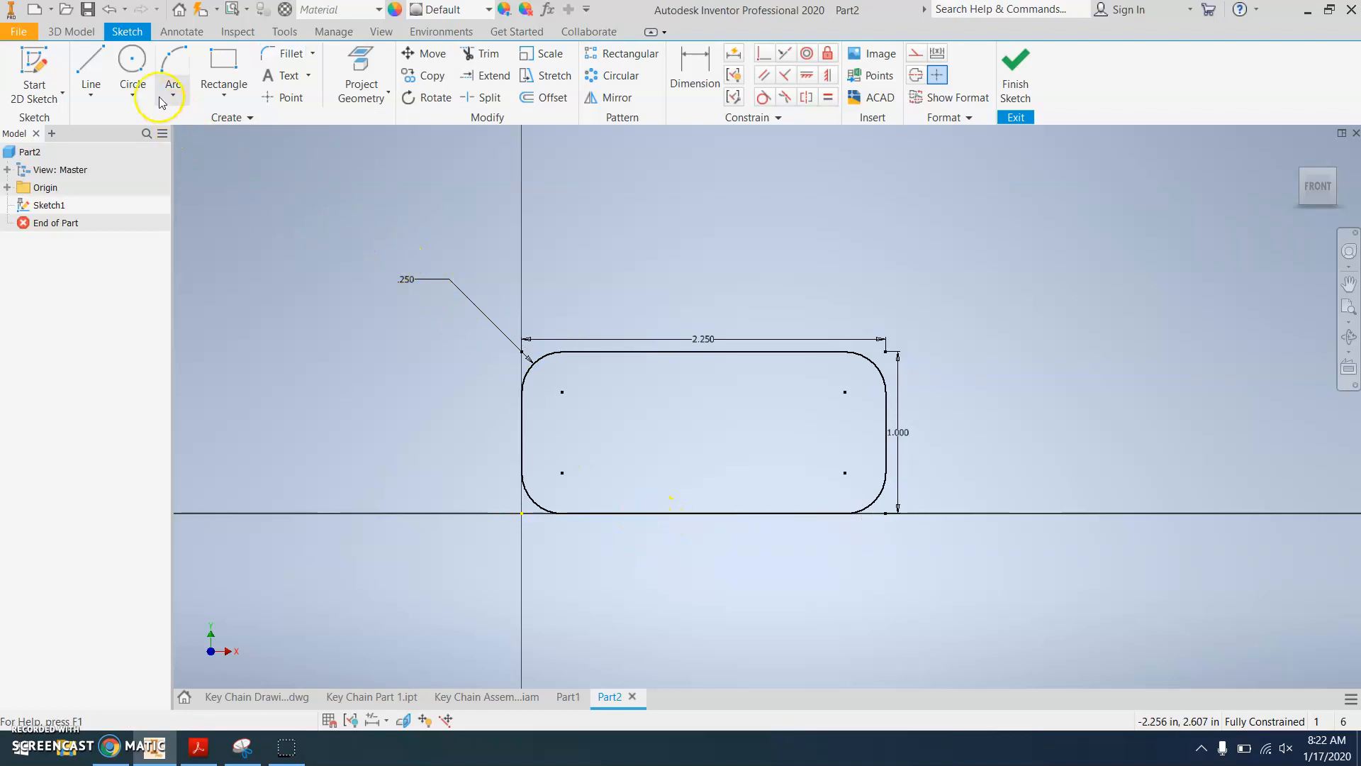
Sketch a 3/16 in diameter circle inside the rounded rectangle, near its left end at about mid-height.
click(134, 68)
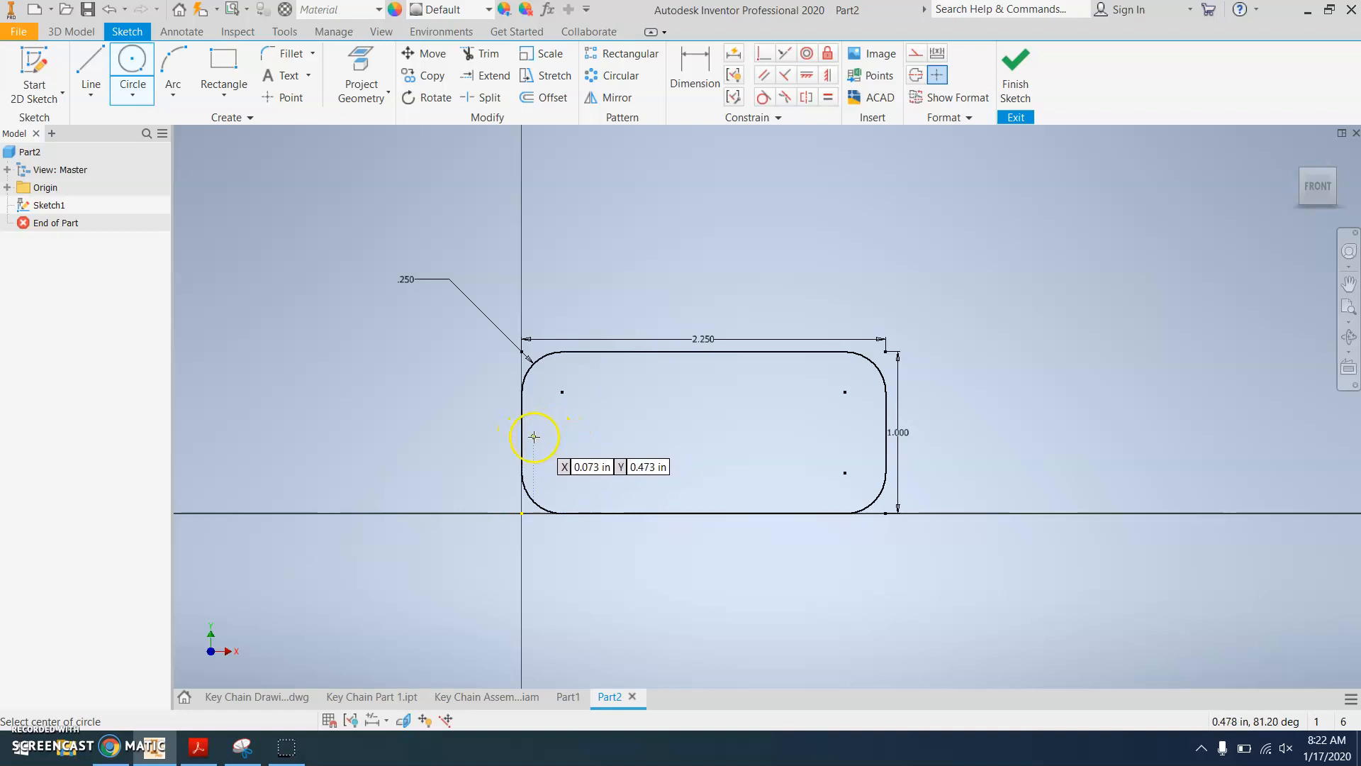
click(600, 435)
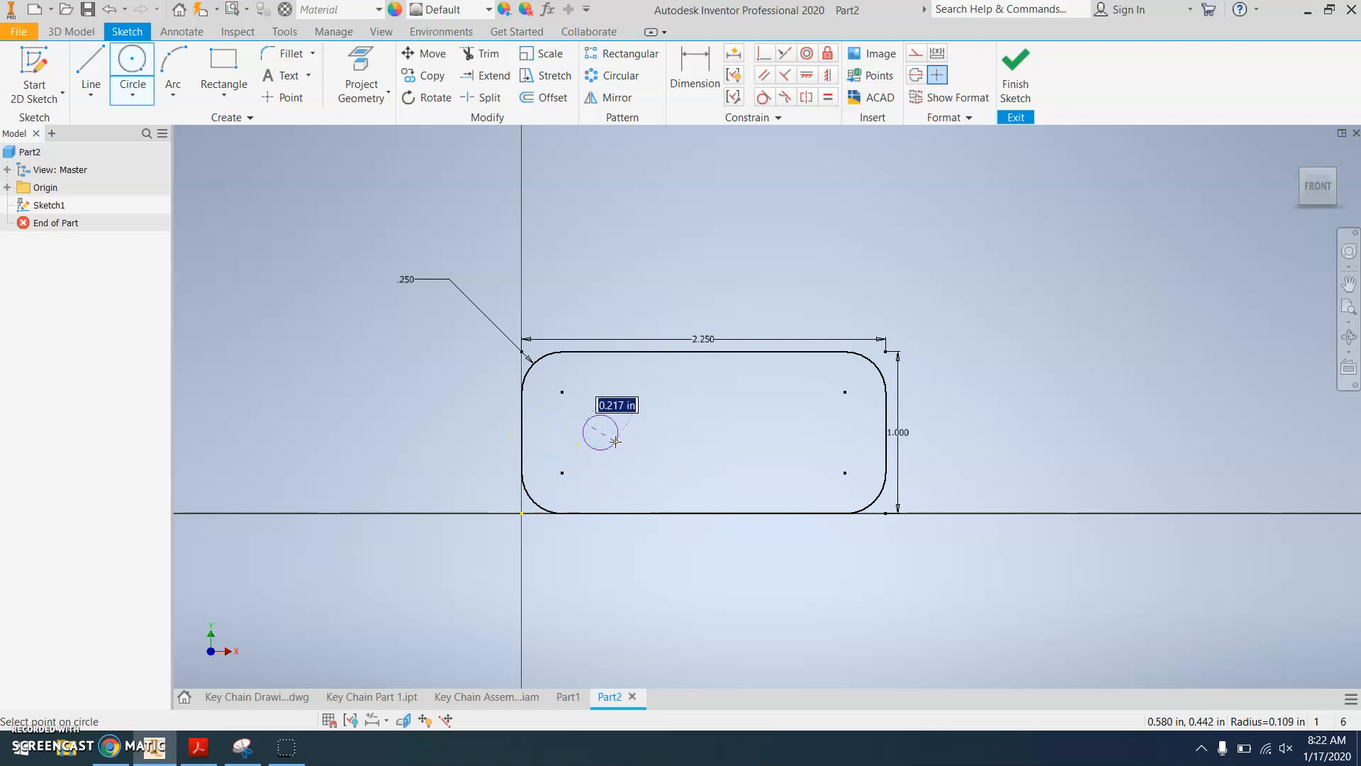
text(3)
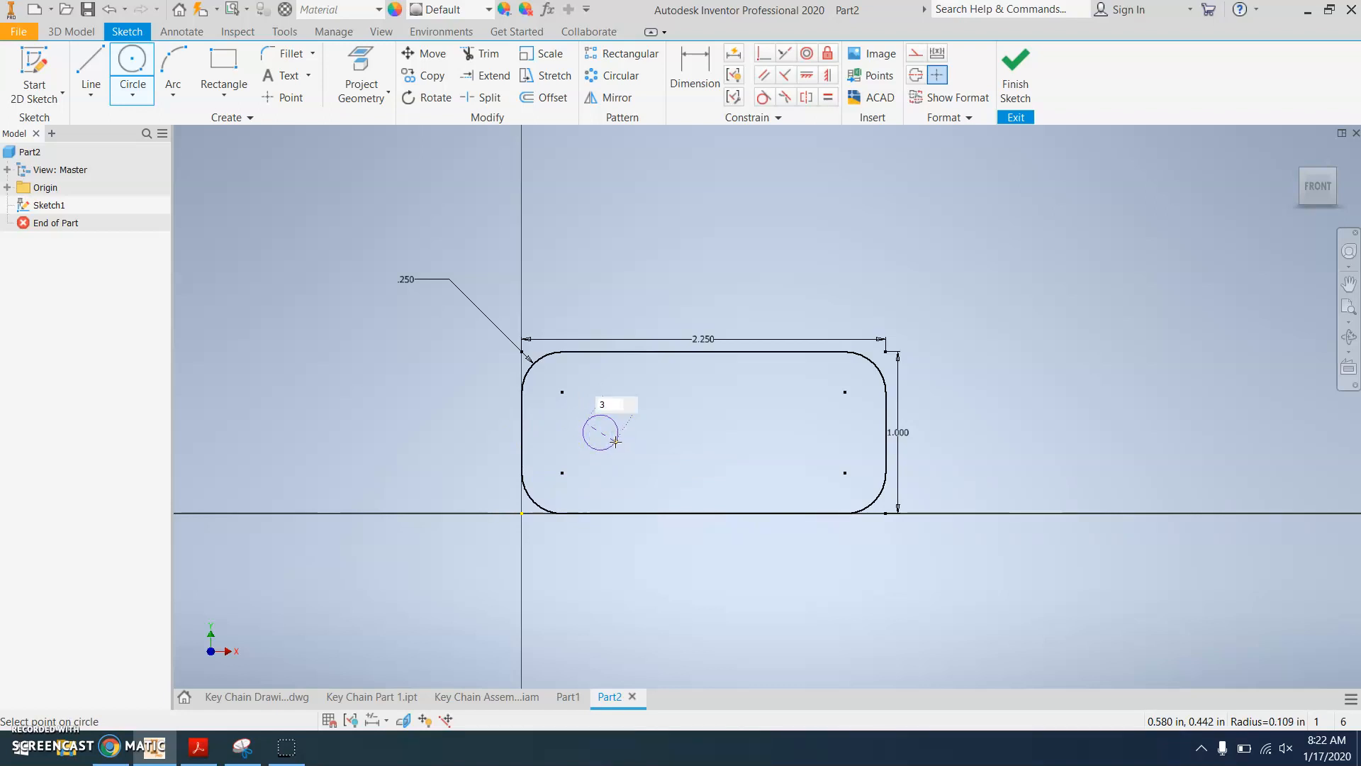
text(/16)
key(Return)
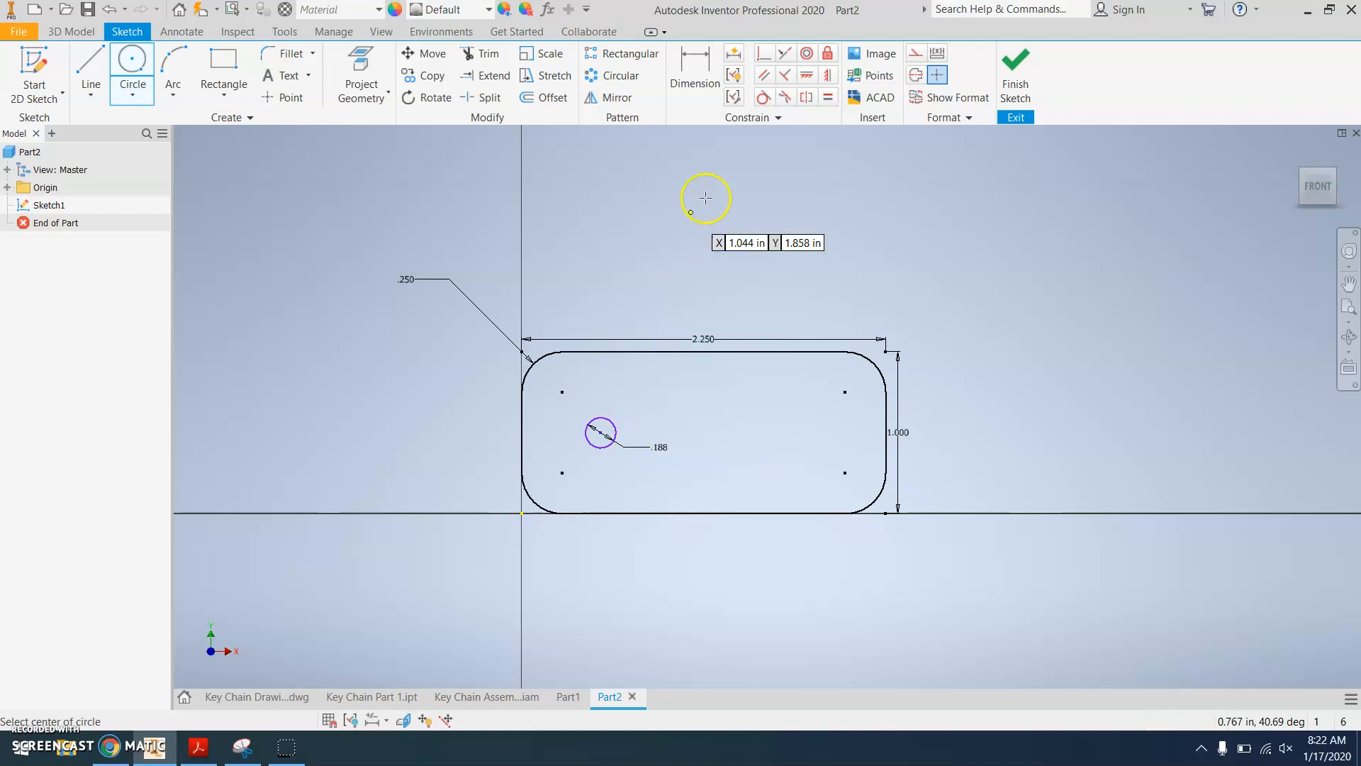
Dimension the horizontal distance from the rectangle's left edge to the circle's center as 5/8 in.
click(694, 65)
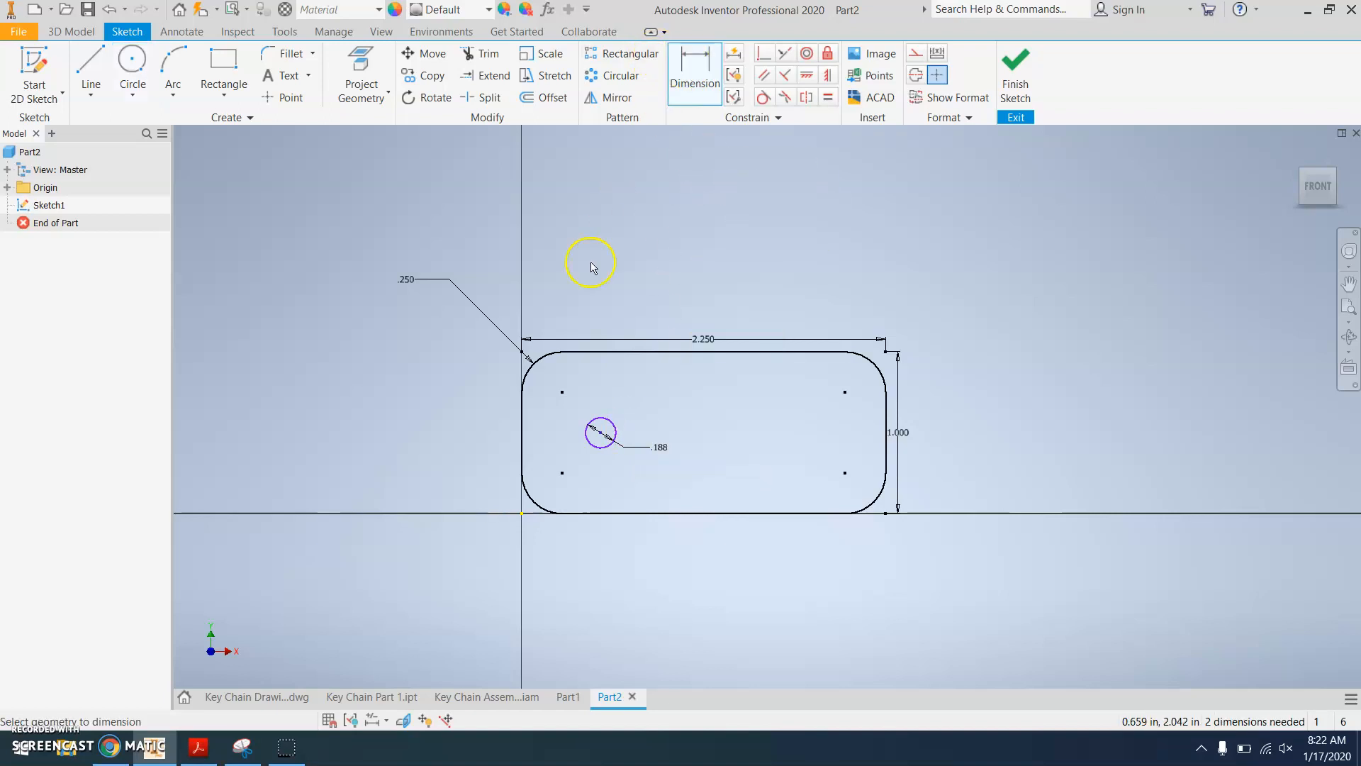
click(521, 425)
click(601, 425)
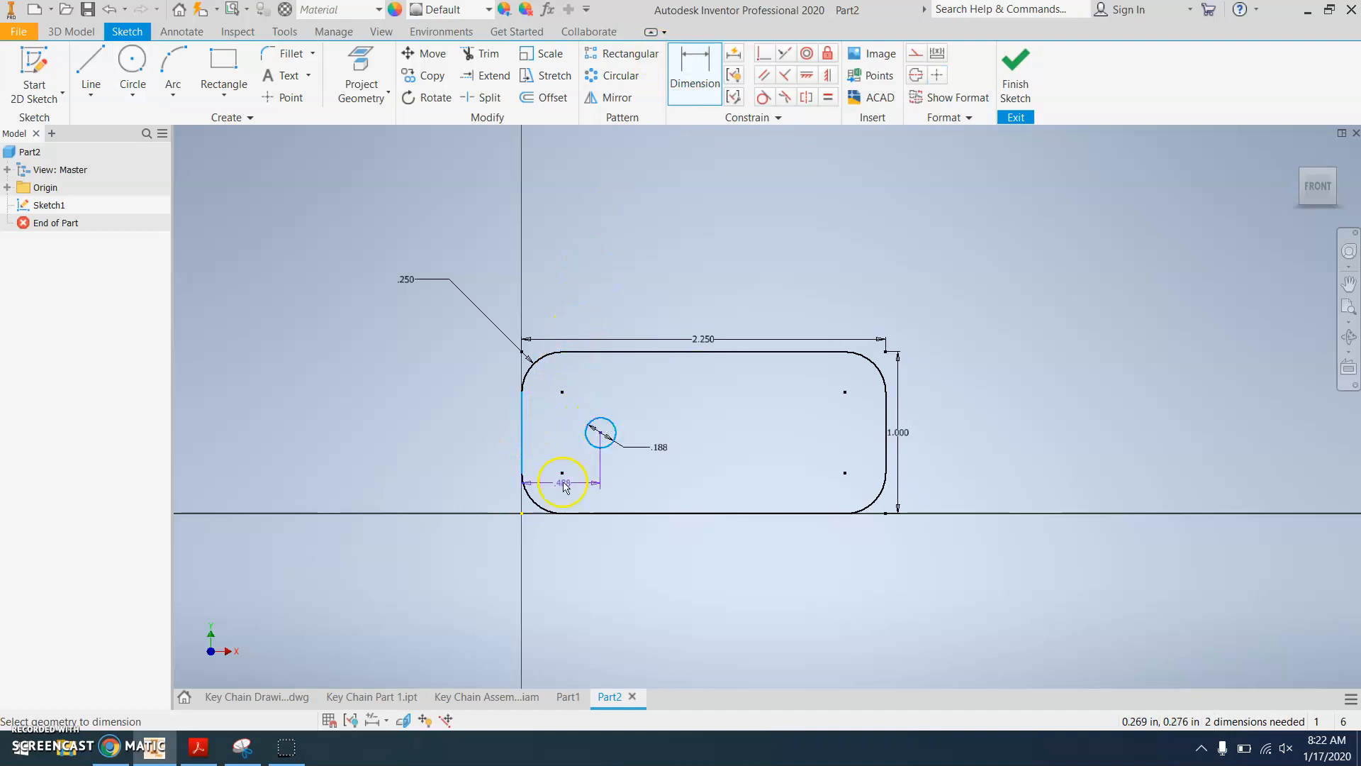
click(561, 553)
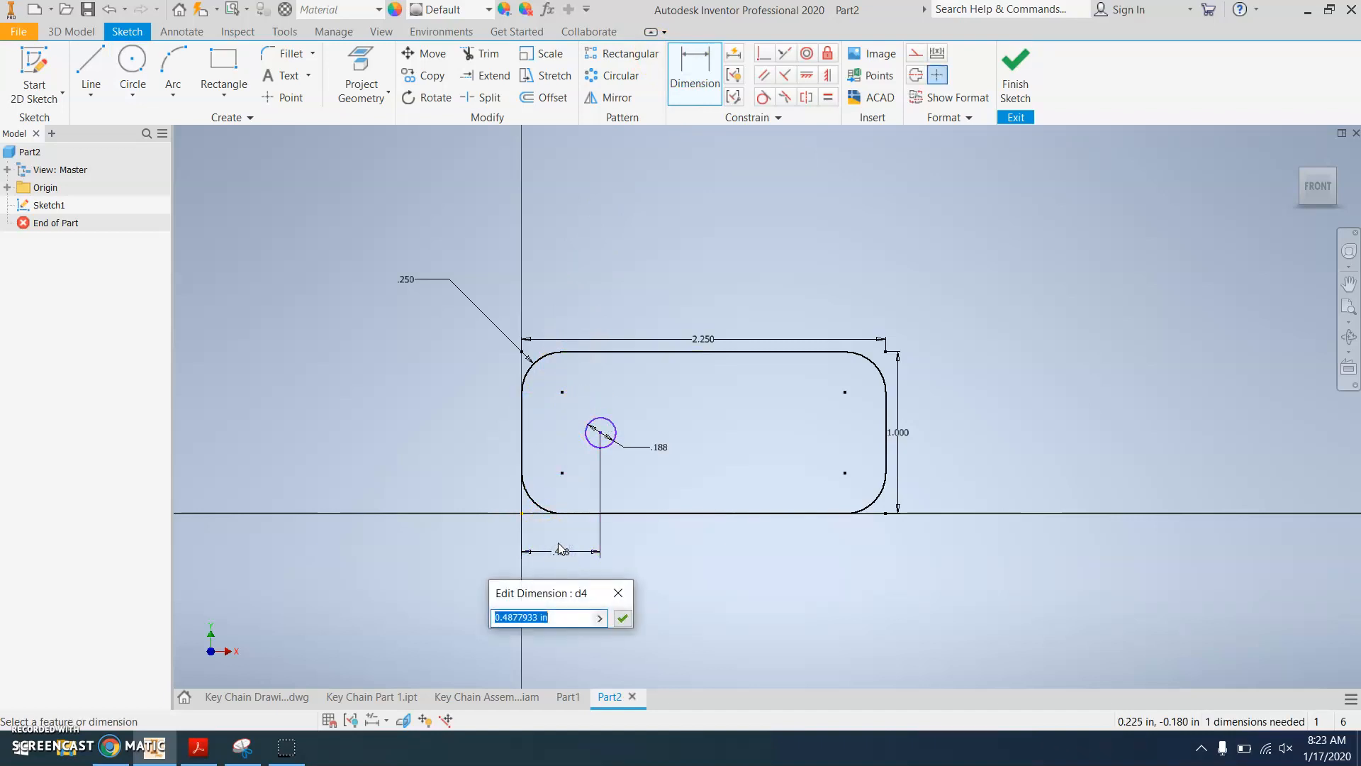
text(5/8)
key(Return)
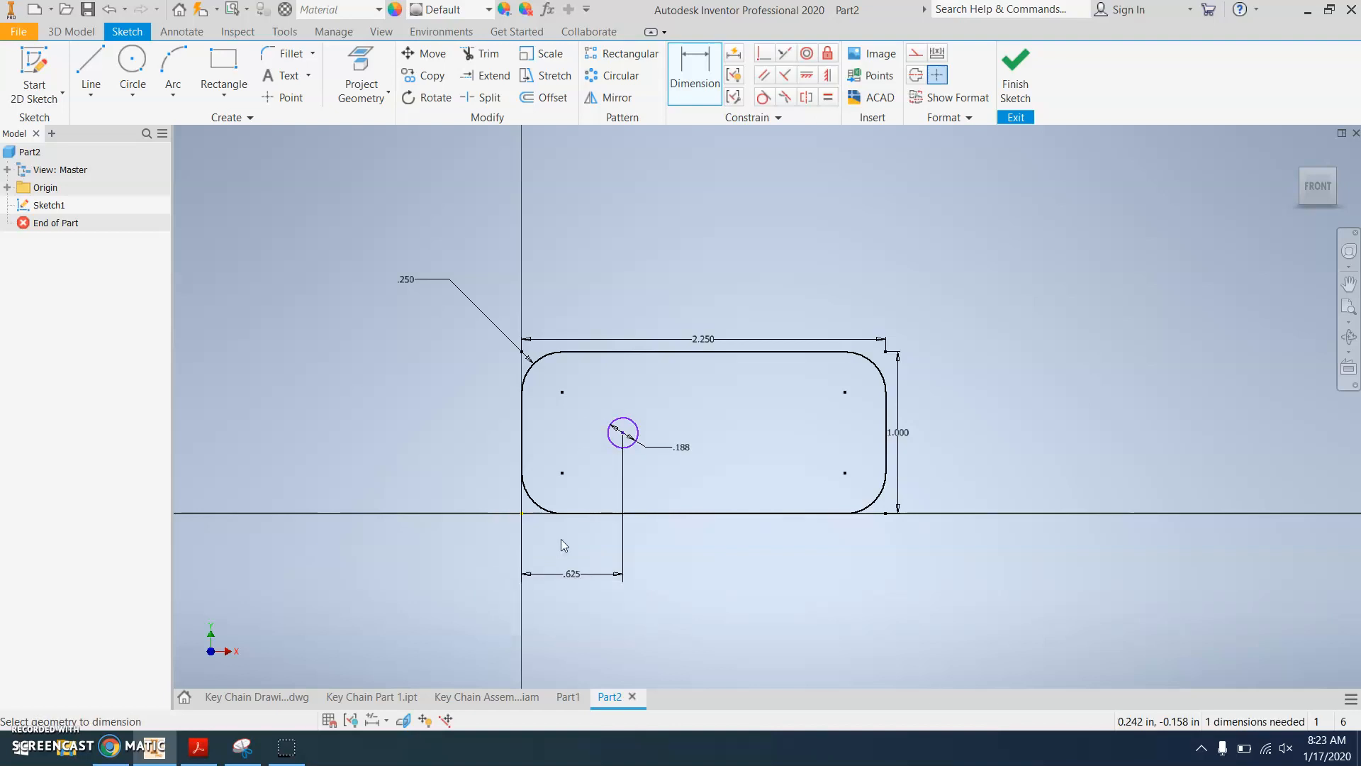
Set the horizontal distance between the left edge and the circle's center to 5/16 in.
click(574, 576)
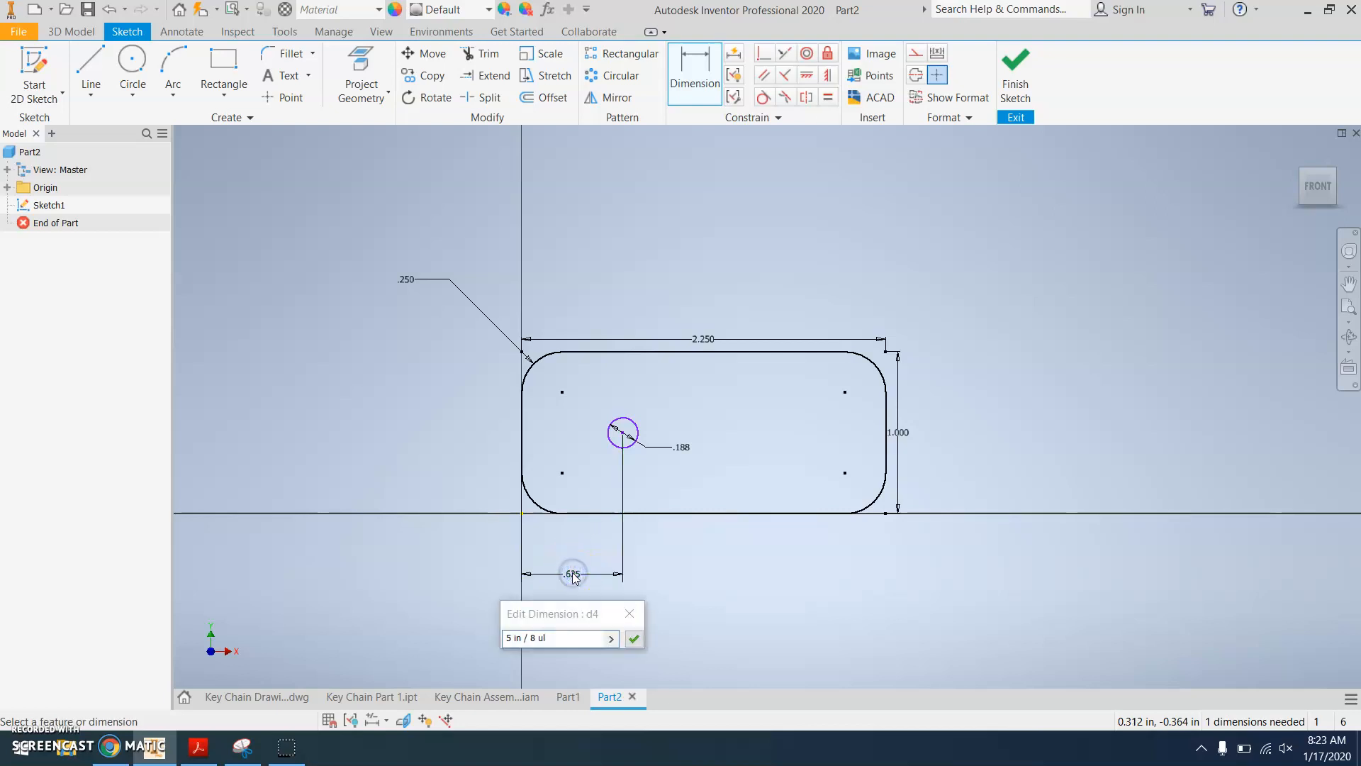
text(5/16)
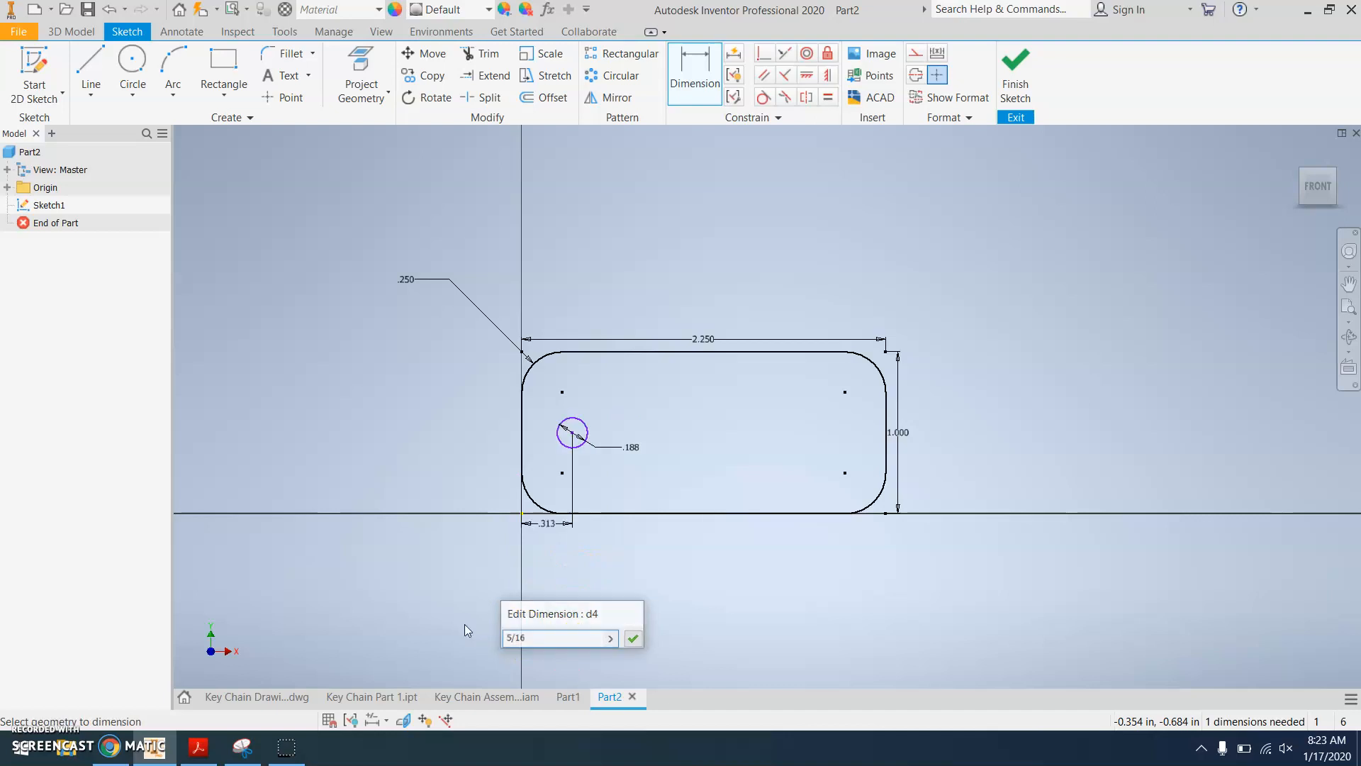
key(Return)
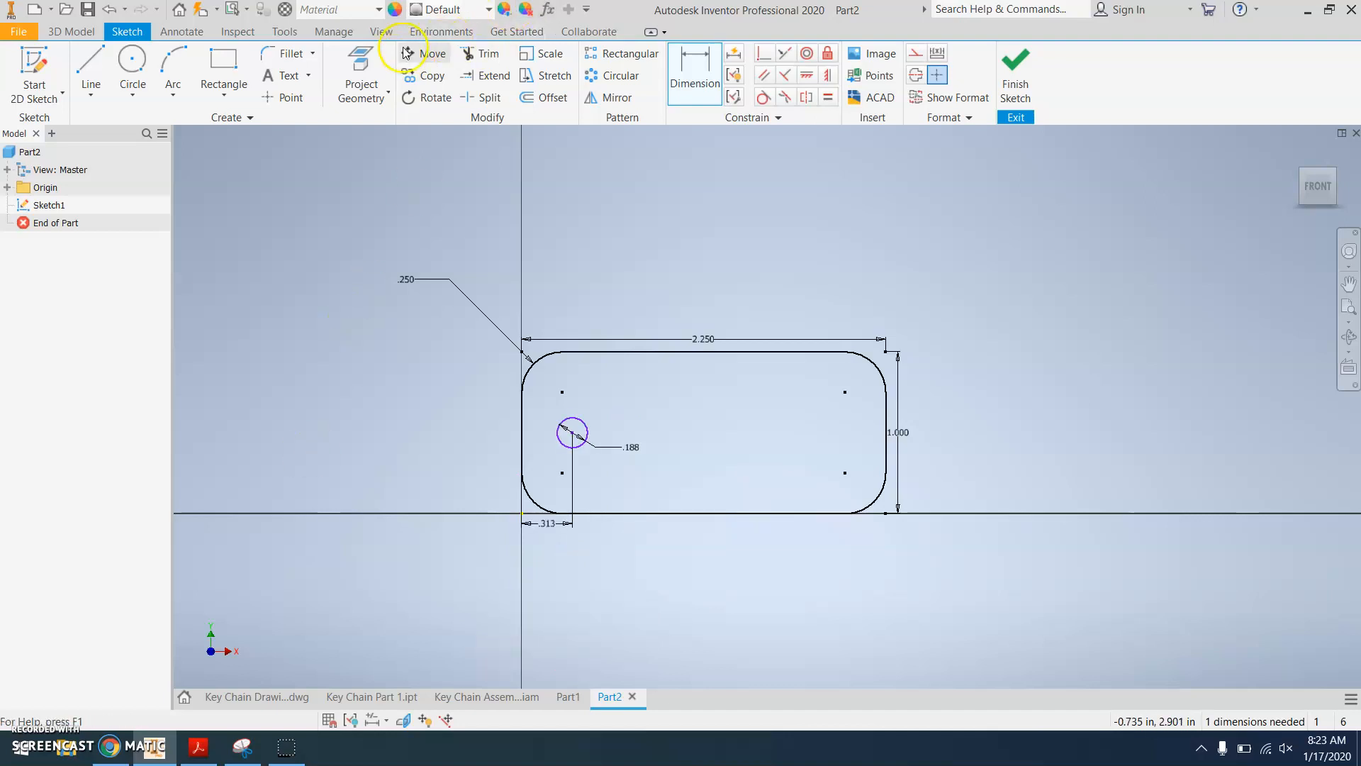
Dimension the vertical distance from the rectangle's bottom edge to the circle's center, placing the dimension outside the left edge.
click(613, 512)
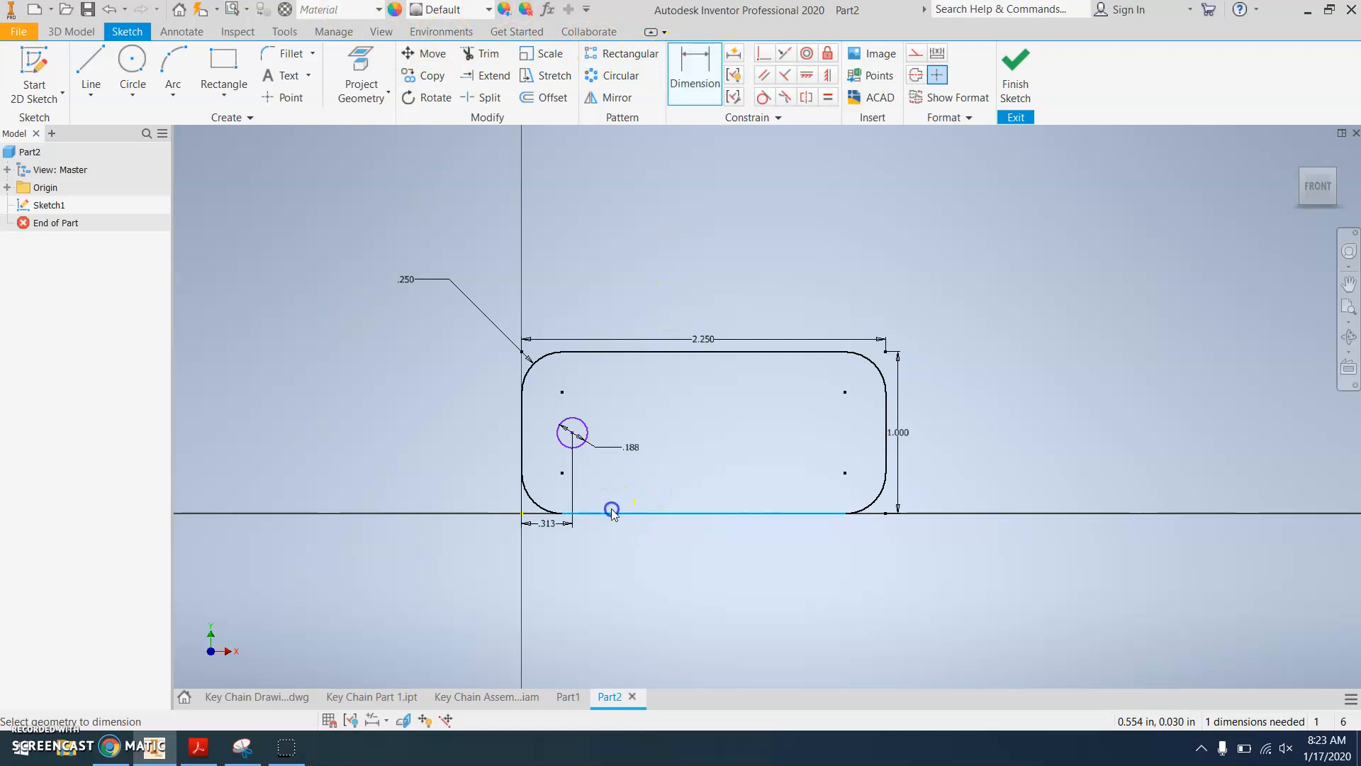
click(588, 437)
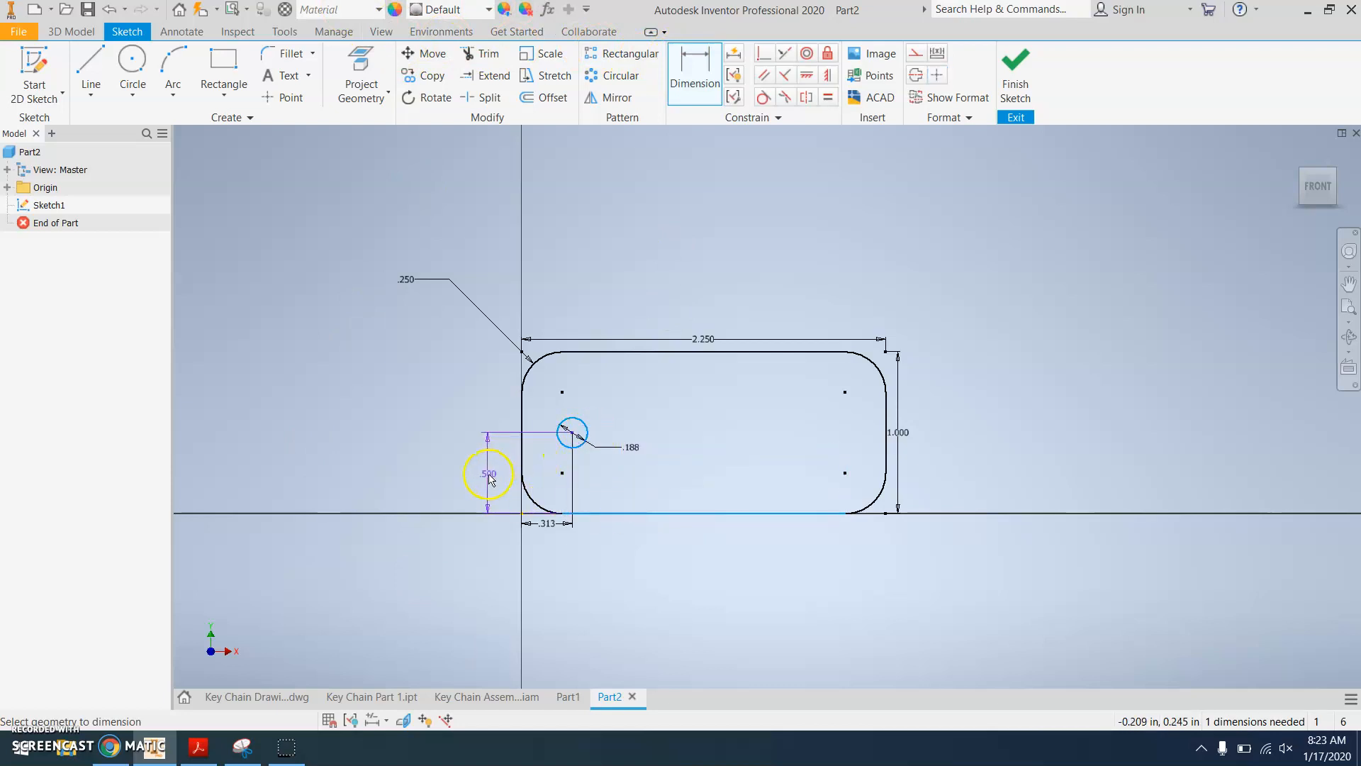
click(489, 480)
click(545, 534)
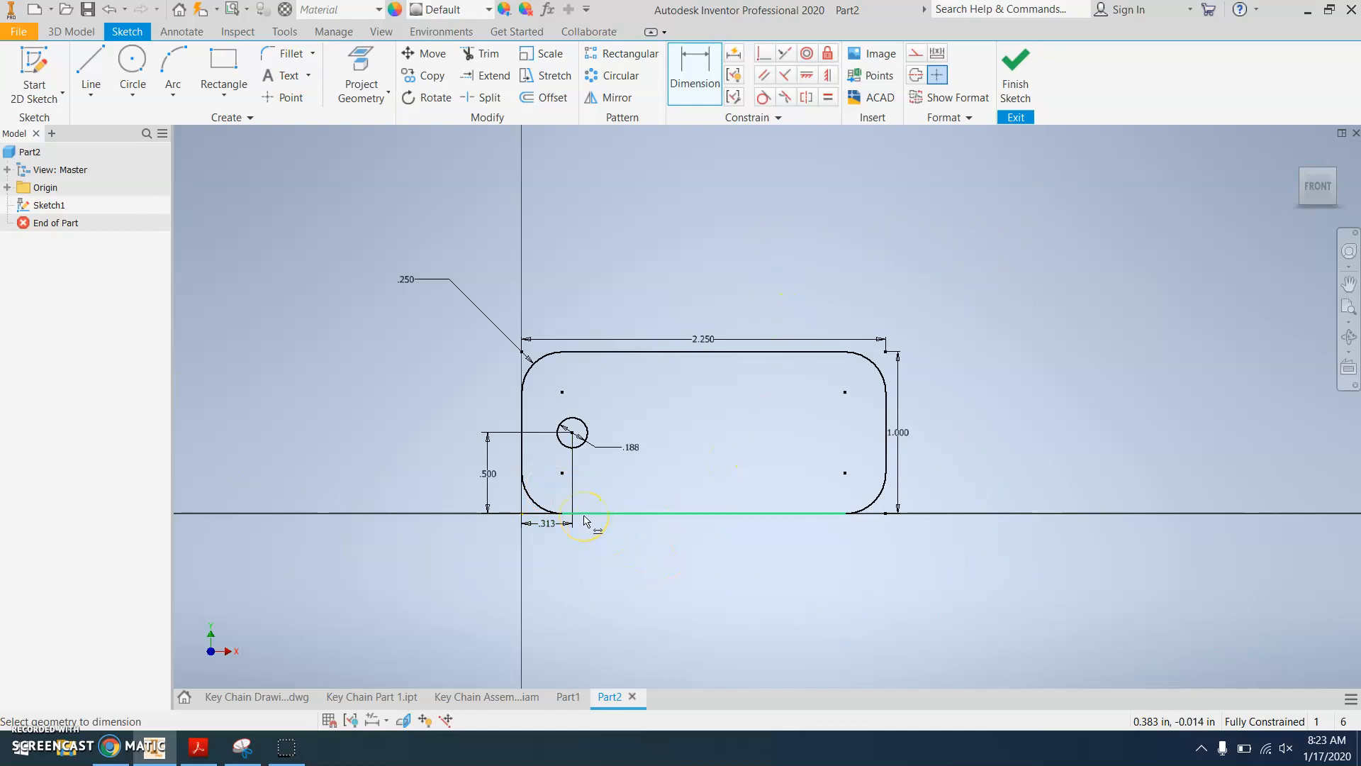
click(224, 94)
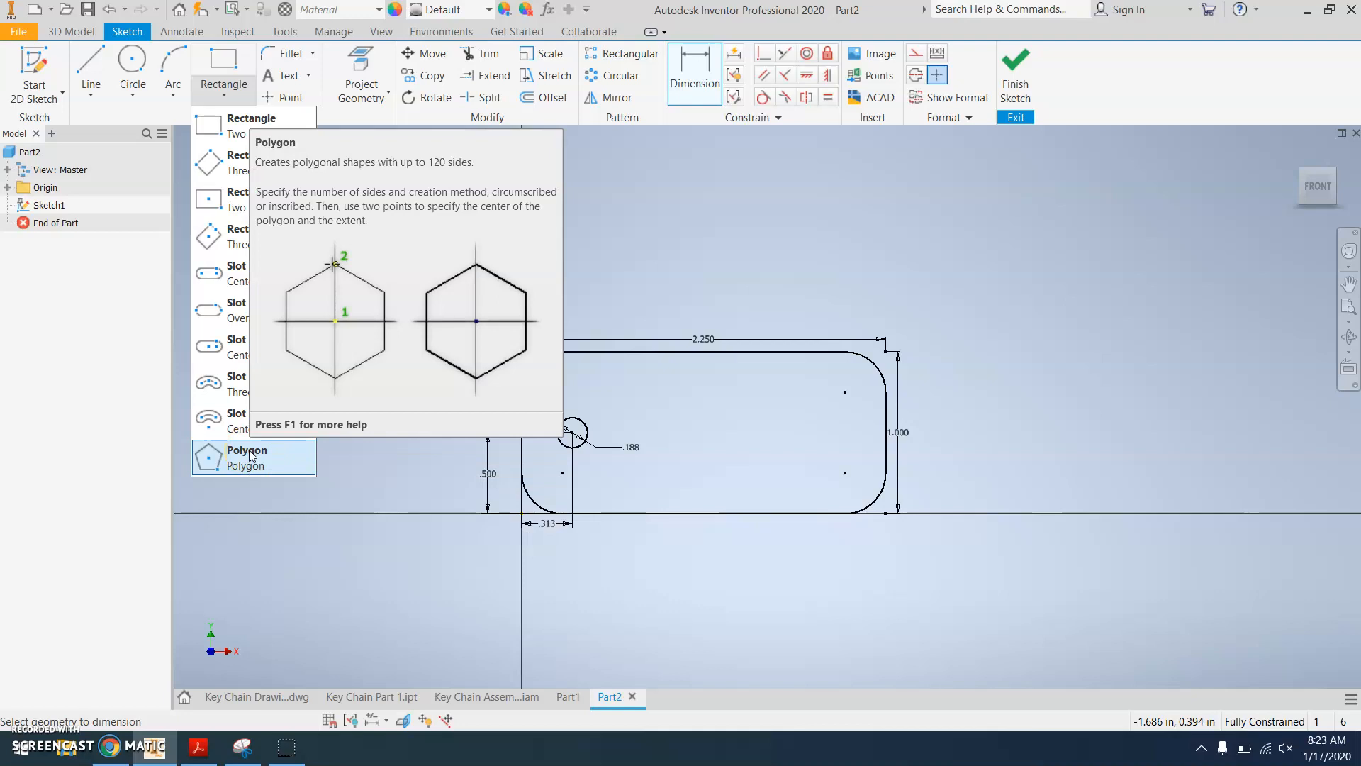
click(254, 453)
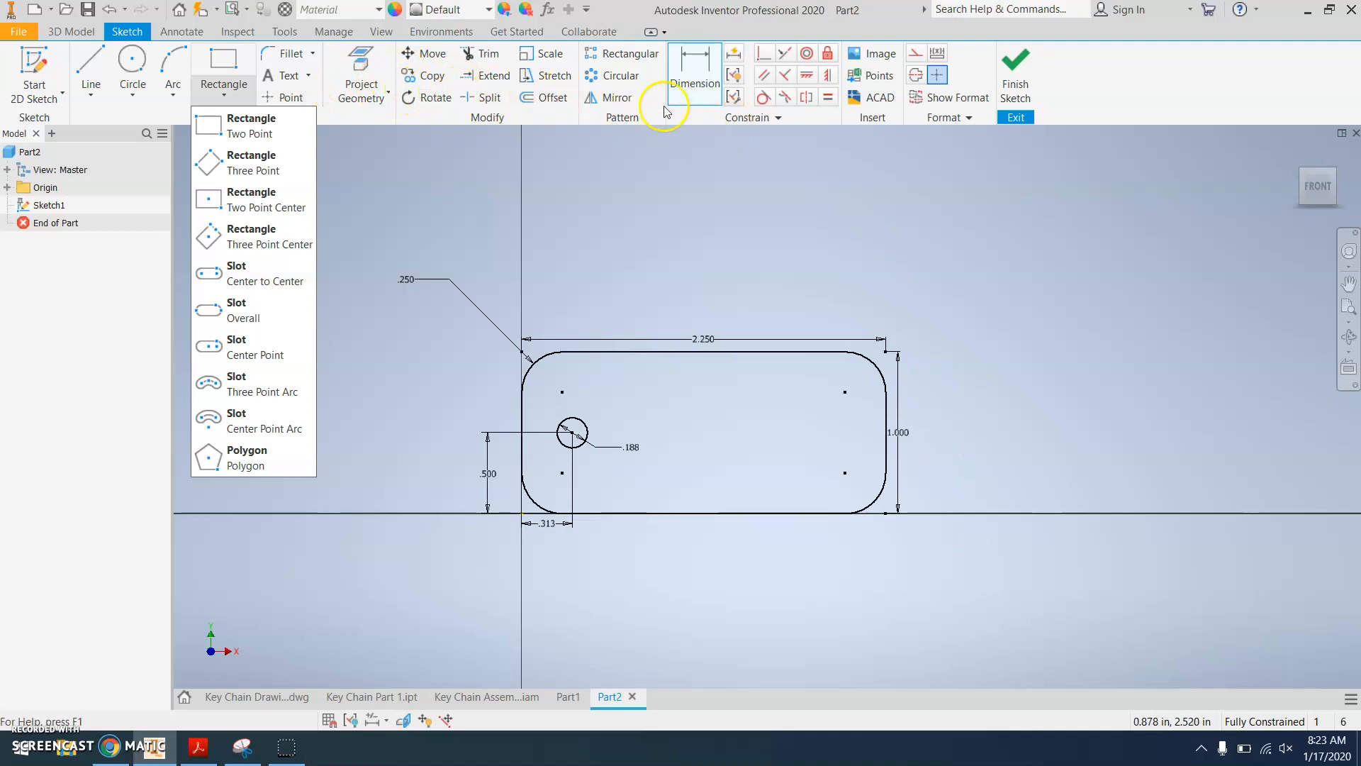
click(579, 220)
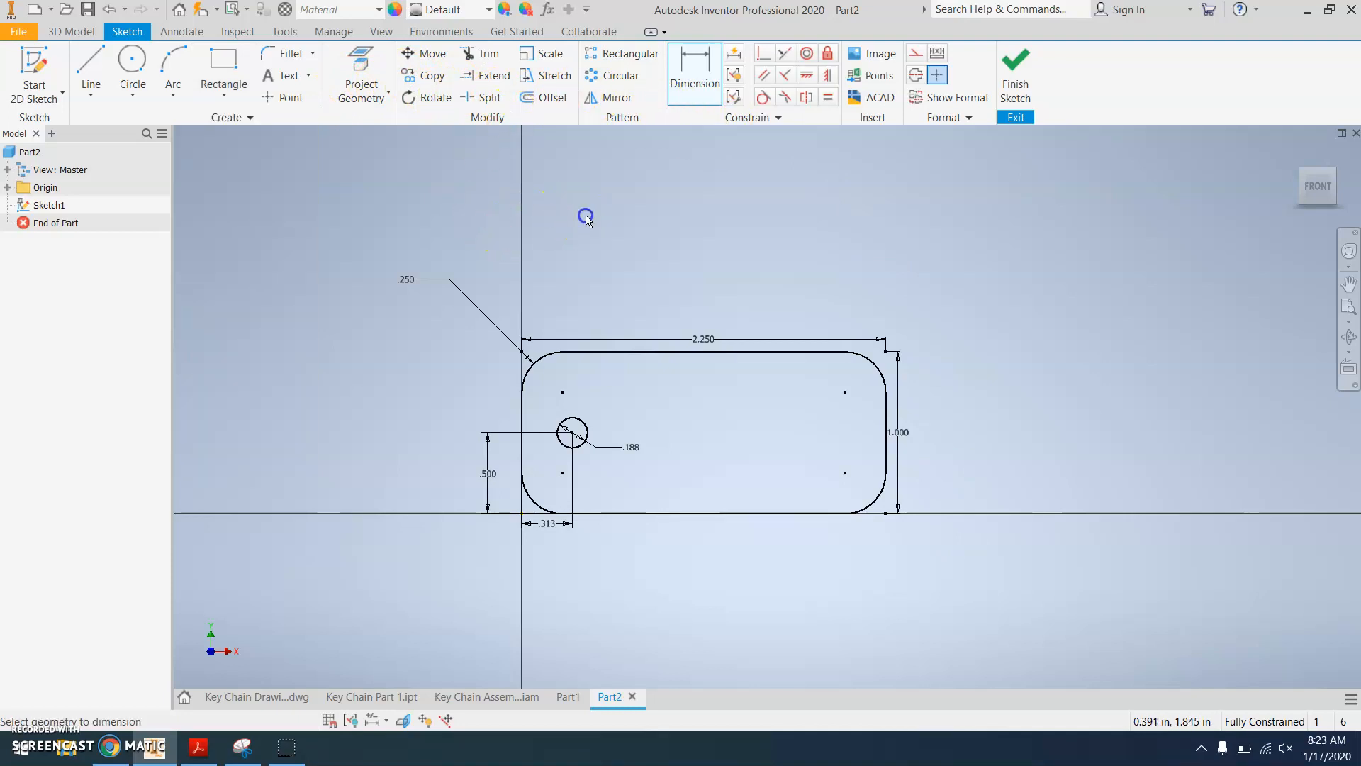
Finish the sketch of the rounded rectangle with its hole.
click(1014, 70)
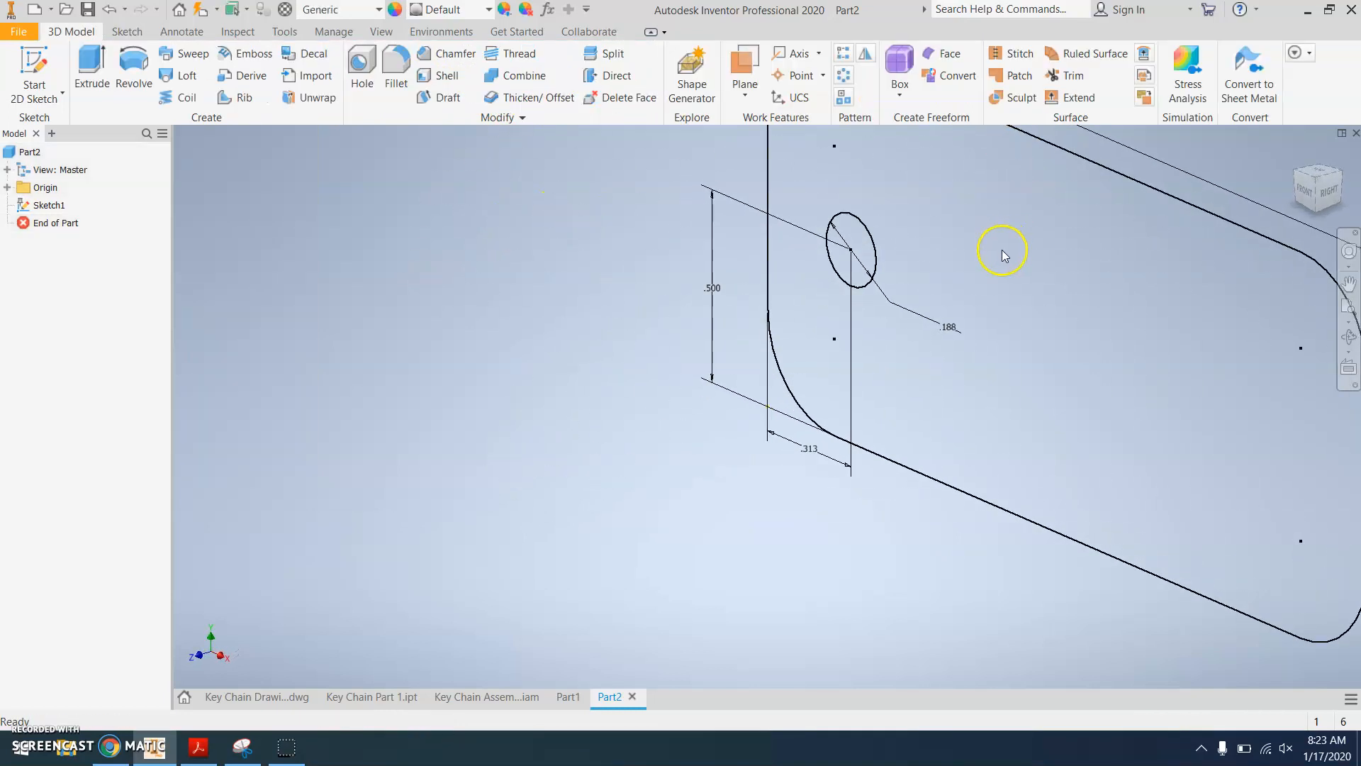
Extrude the rounded rectangle profile by 1/8 in, leaving the circle open as a through hole.
middle_drag(796, 295, 511, 328)
click(95, 80)
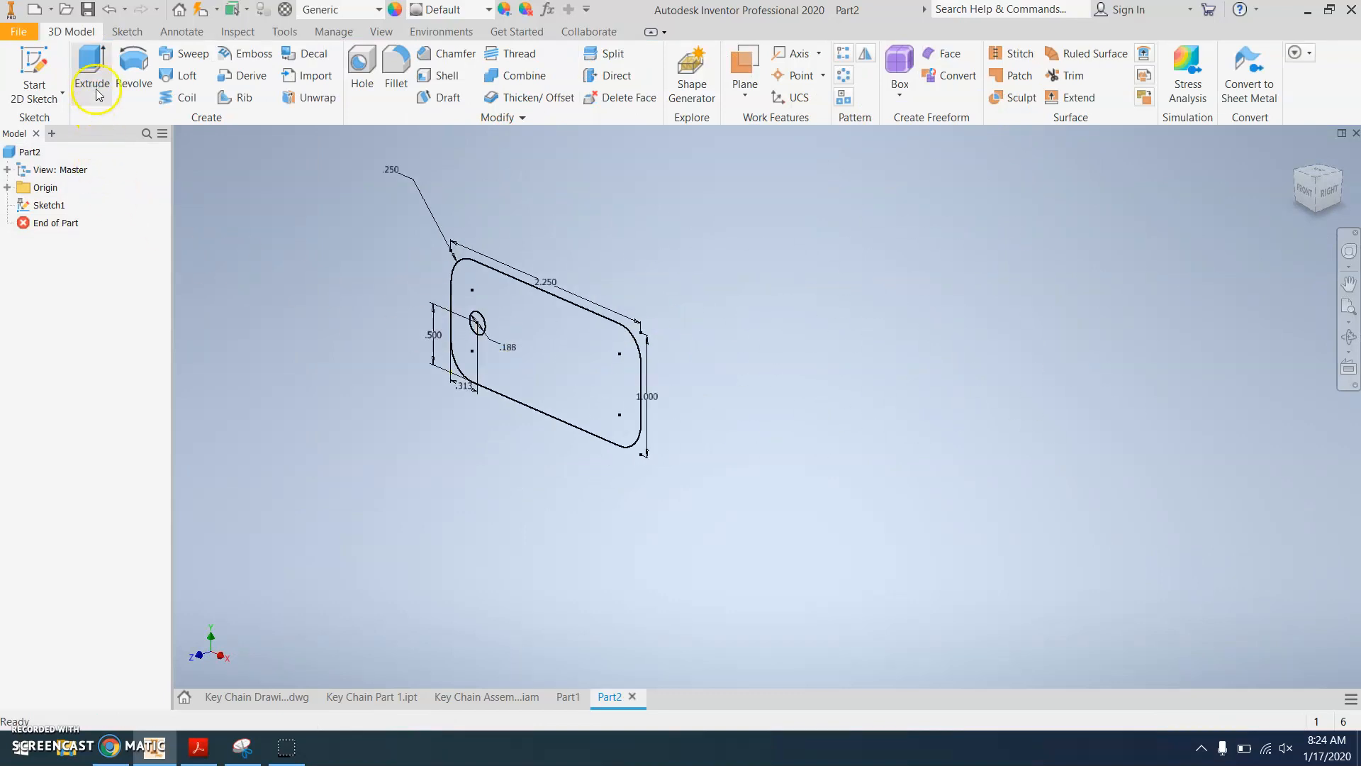
click(535, 338)
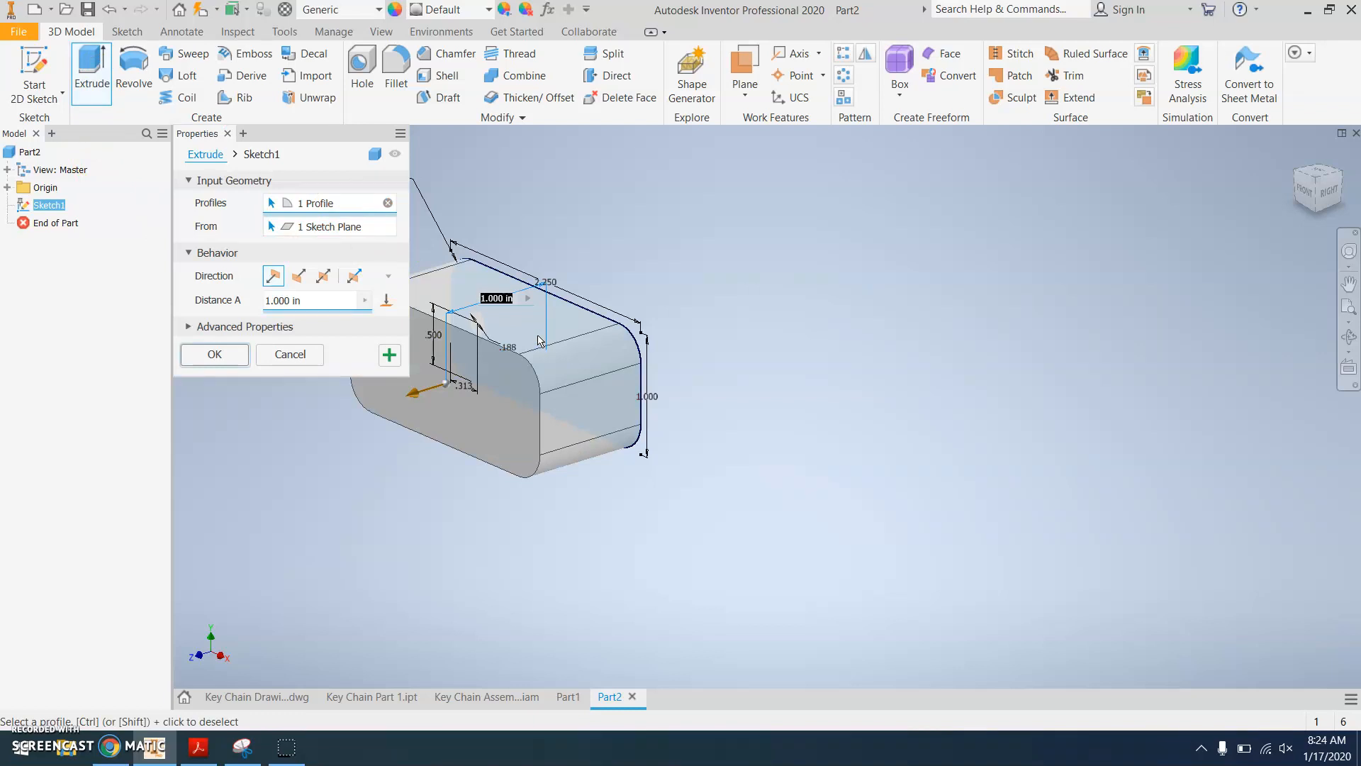
text(1/8)
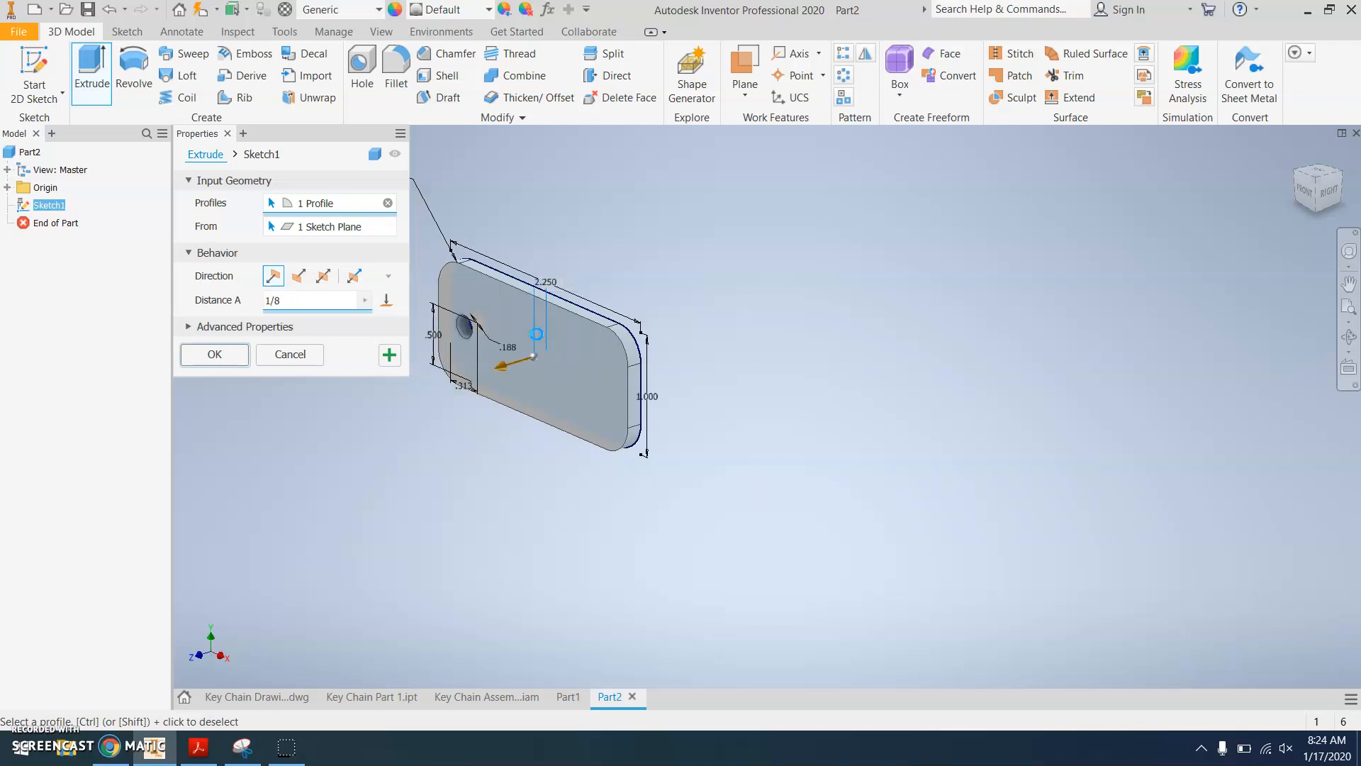
key(Return)
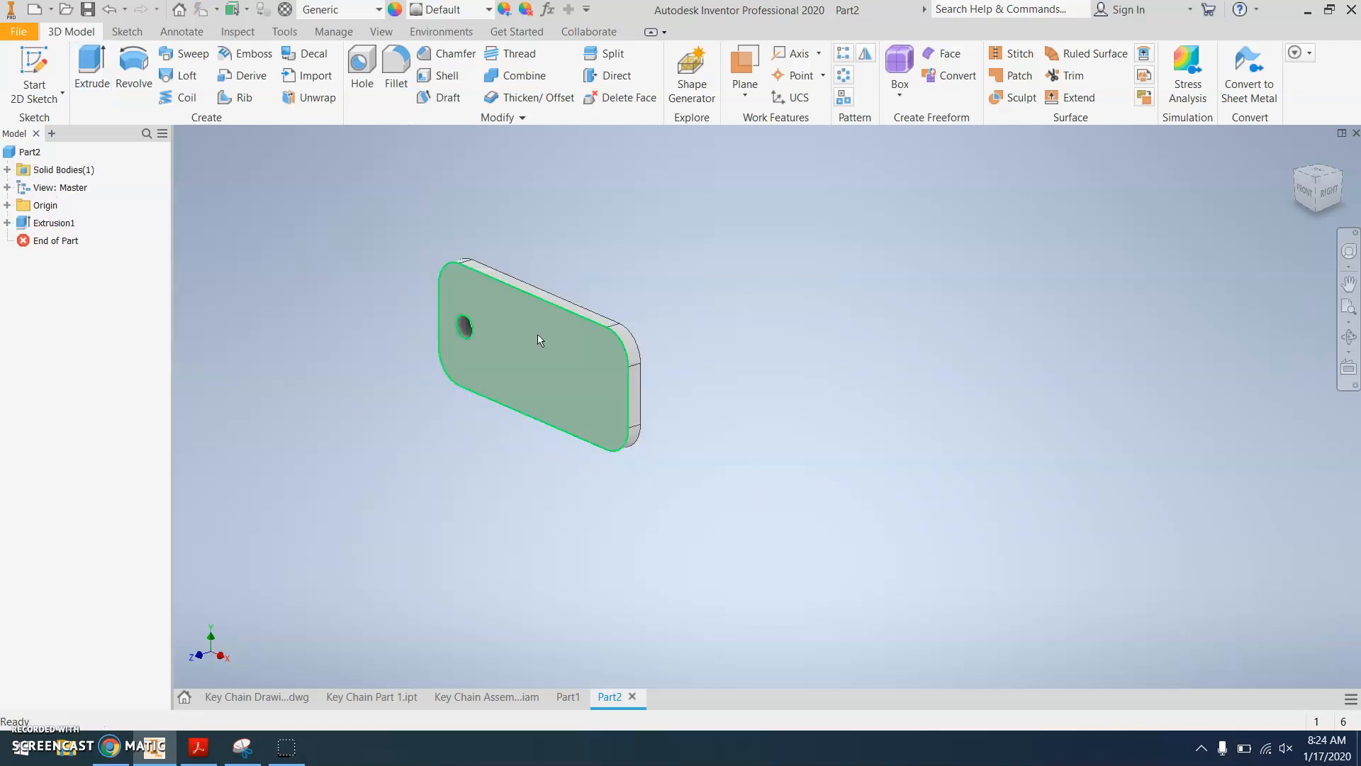
Adjust the appearance of the whole key chain body to blue, RGB 0, 136, 255.
click(503, 10)
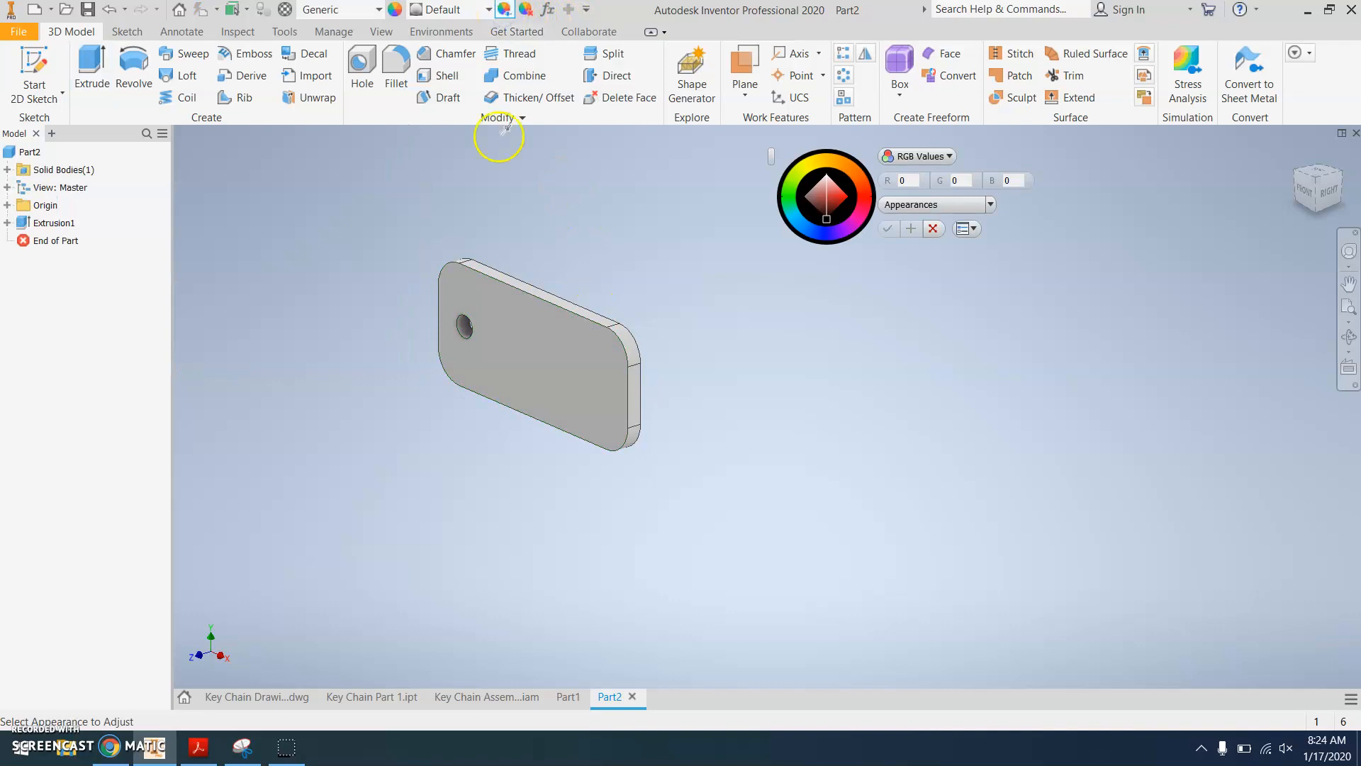
drag(306, 175, 908, 636)
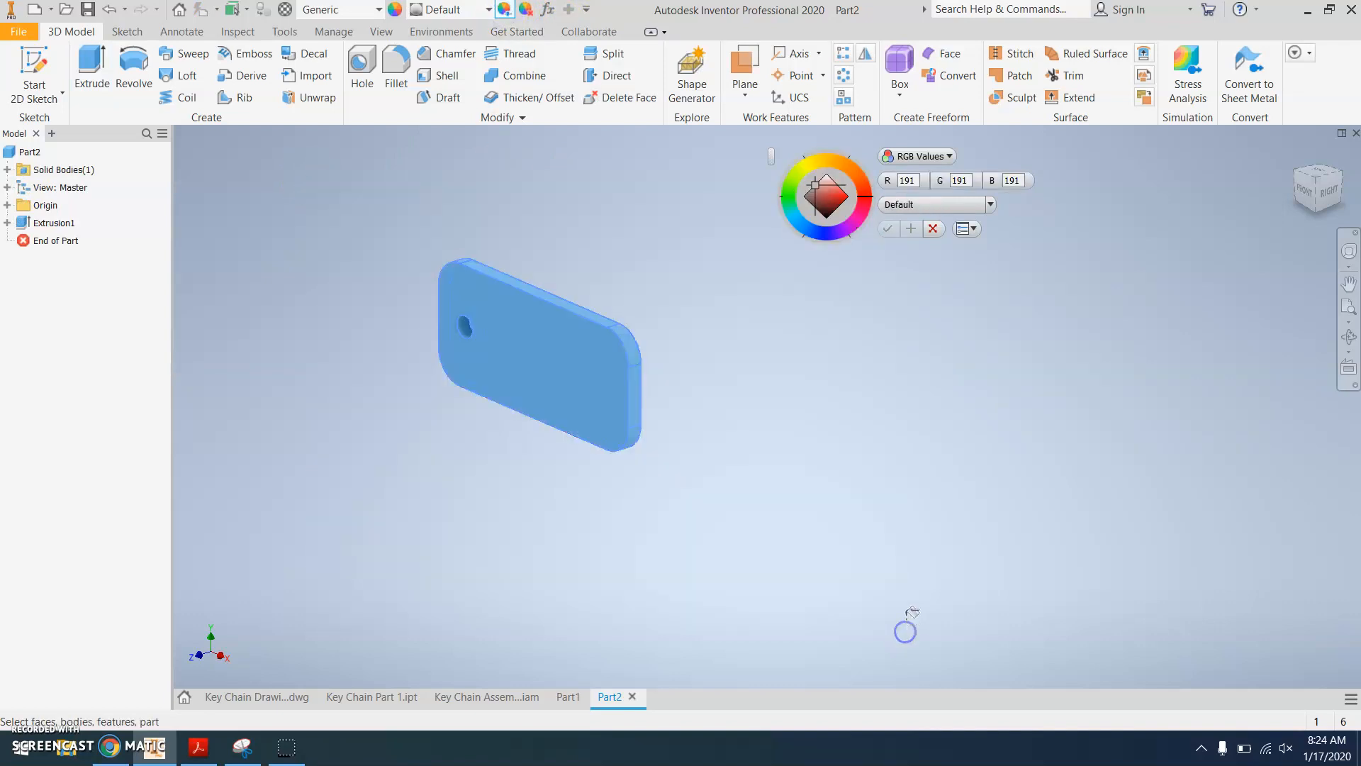
drag(809, 202, 805, 241)
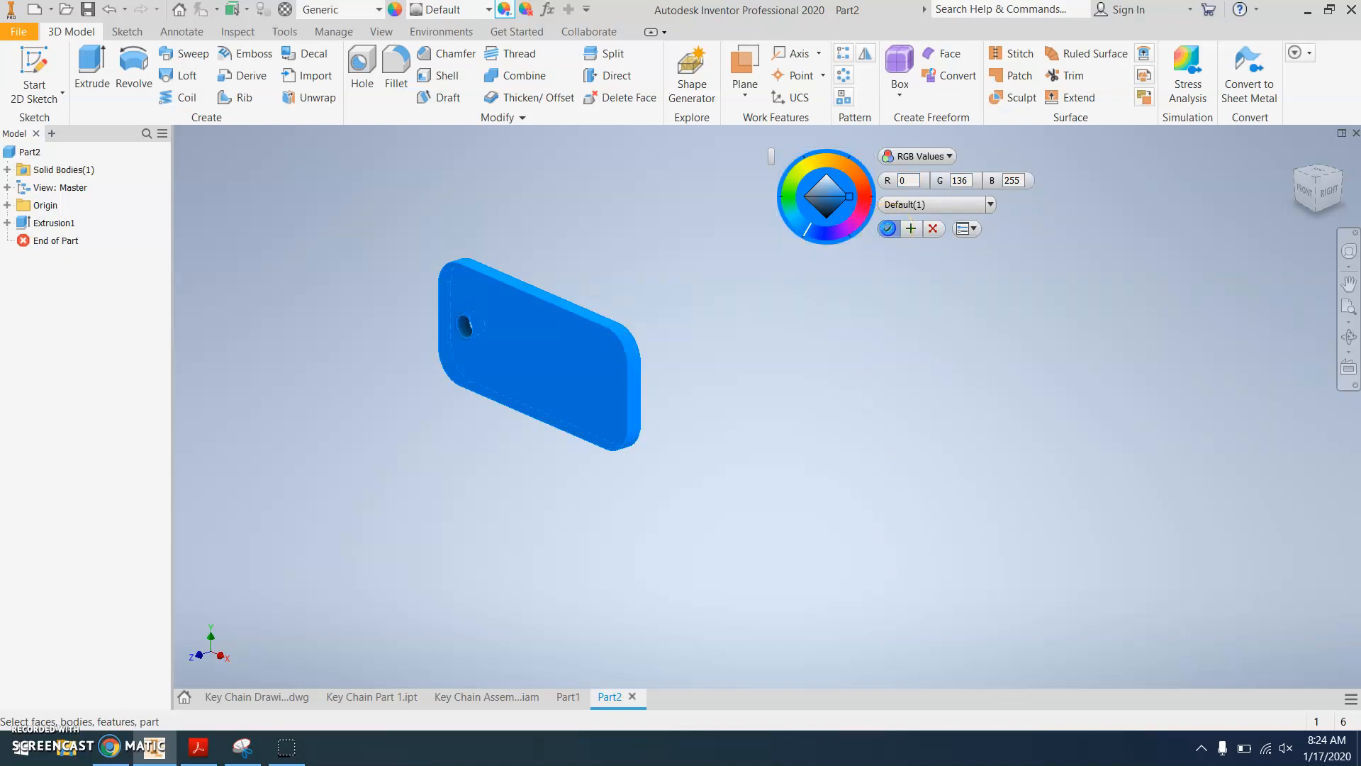
click(888, 228)
Start saving the part, create a folder named Key Chain on the H: network drive, and open it as the save location.
click(22, 35)
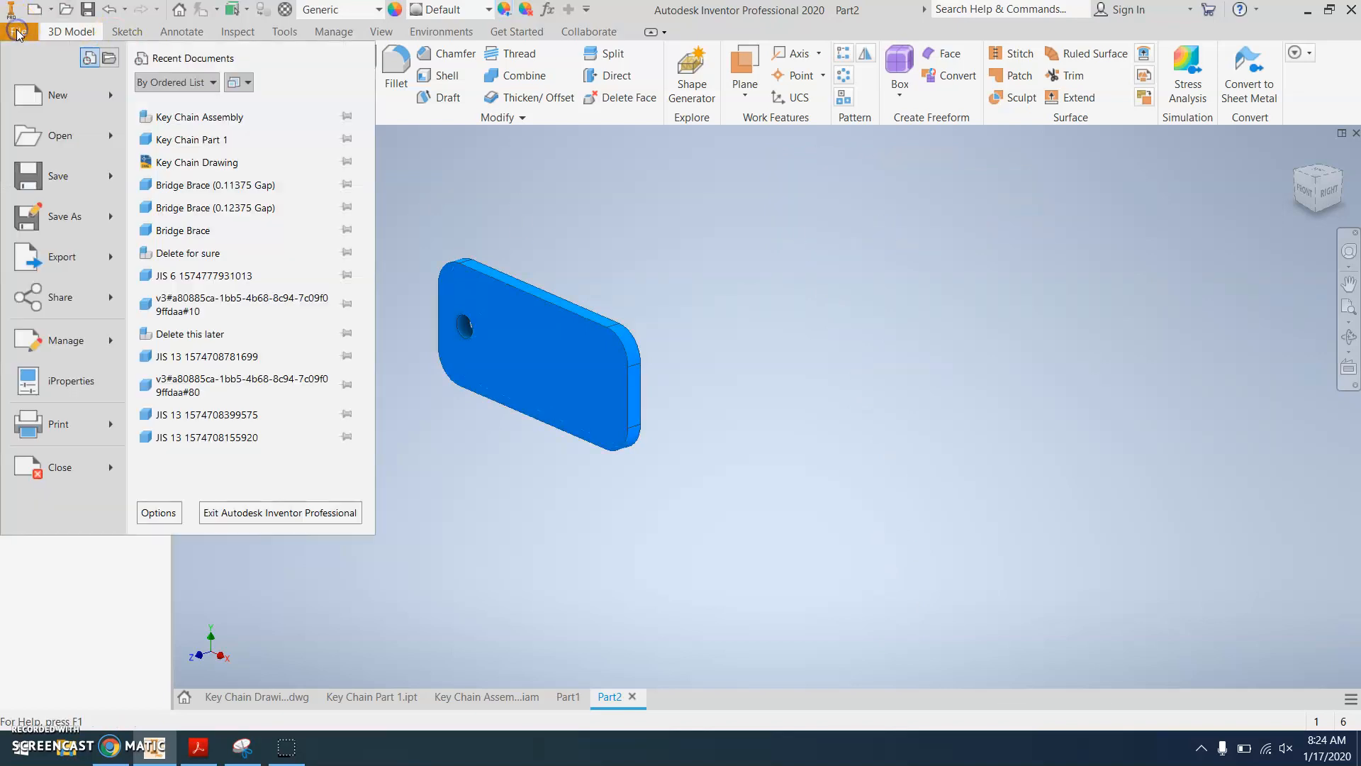
click(63, 183)
click(812, 250)
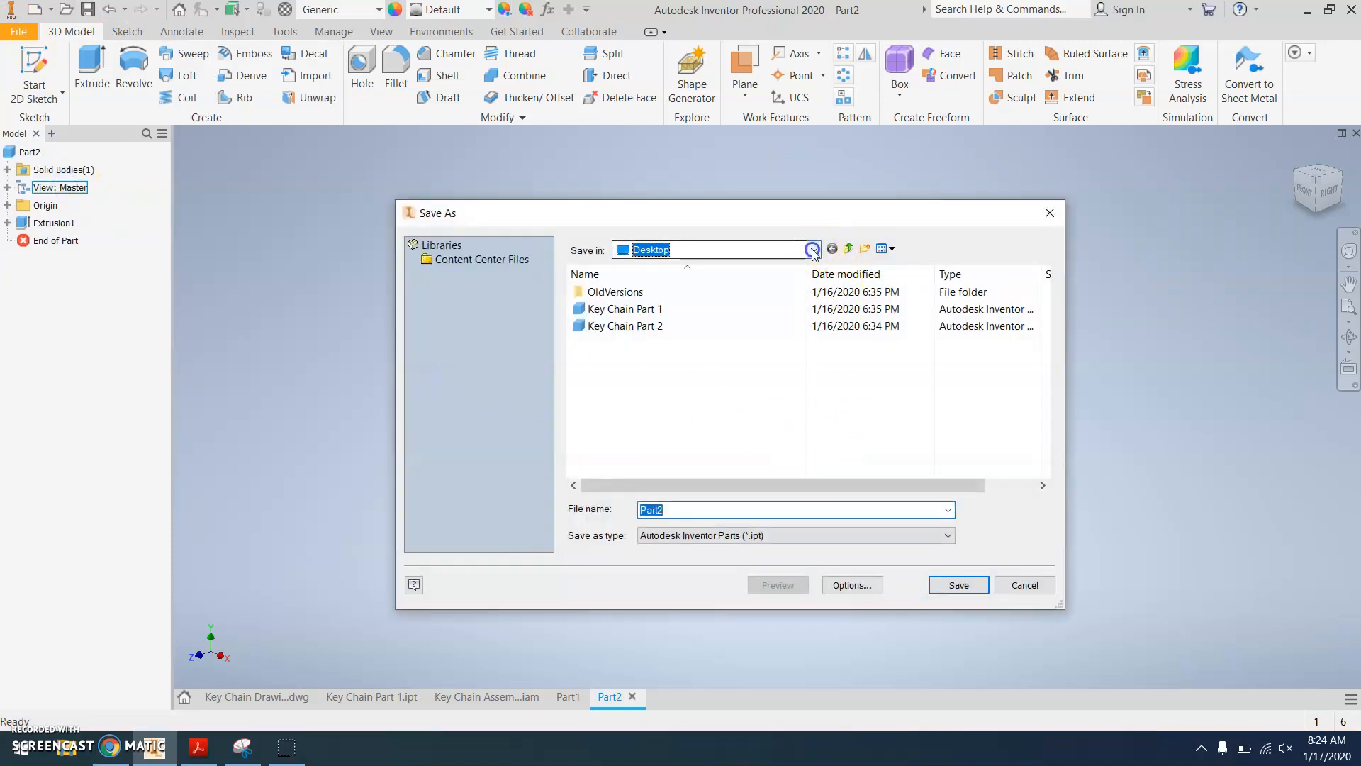
click(738, 519)
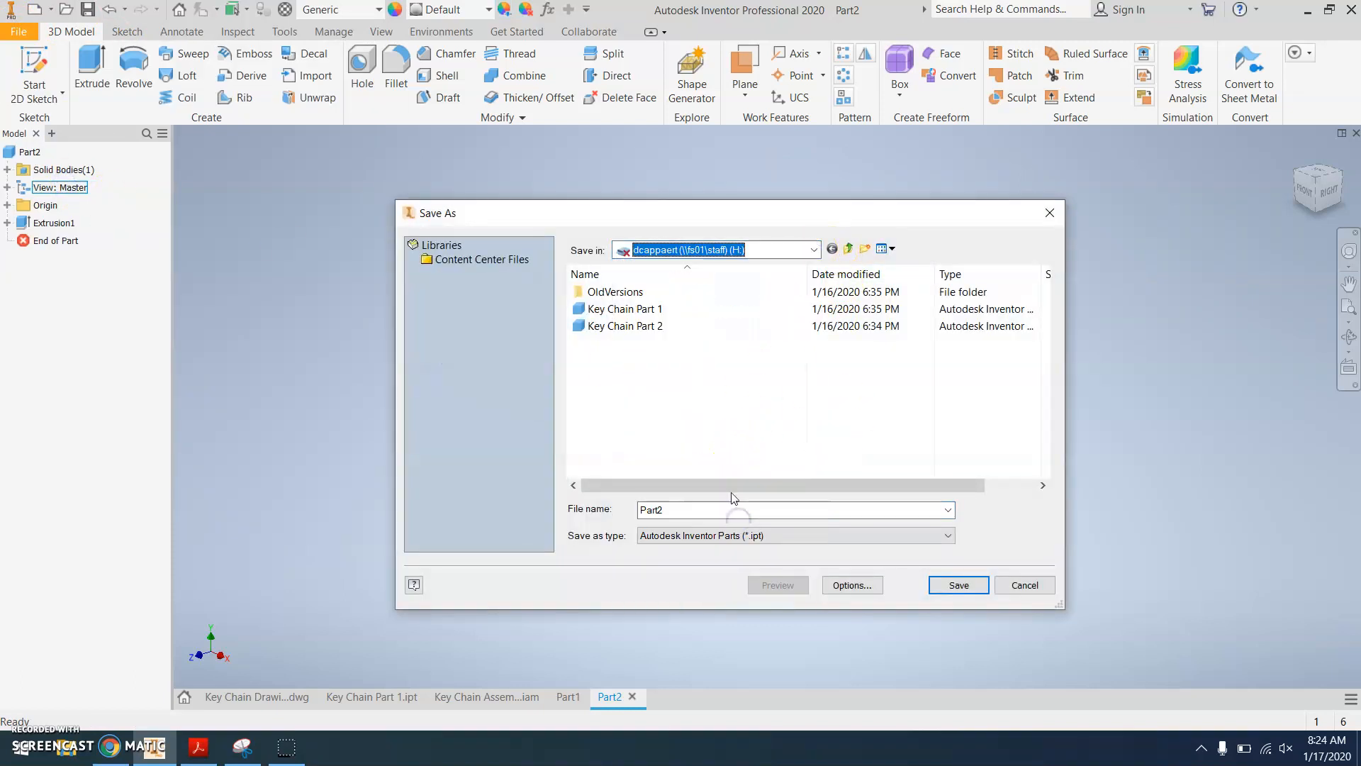
click(865, 248)
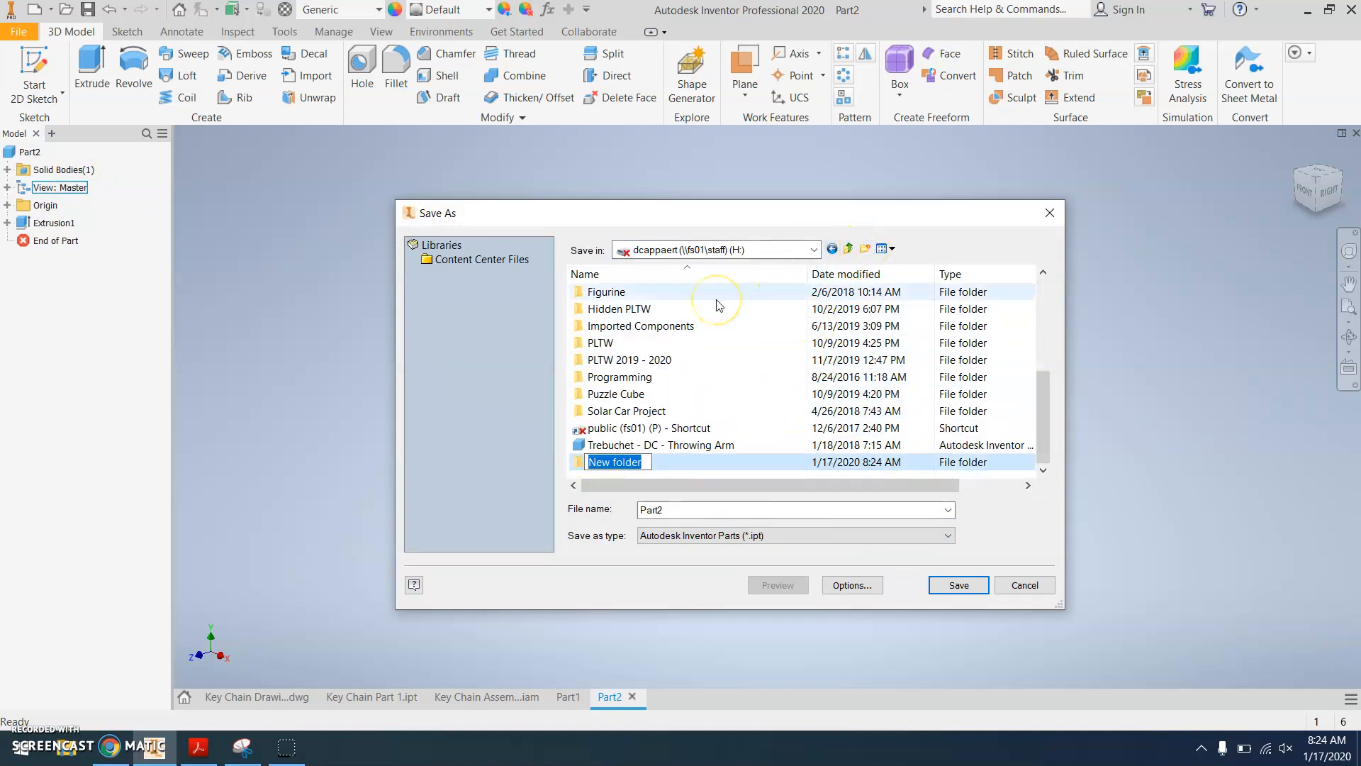
text(Key Chain)
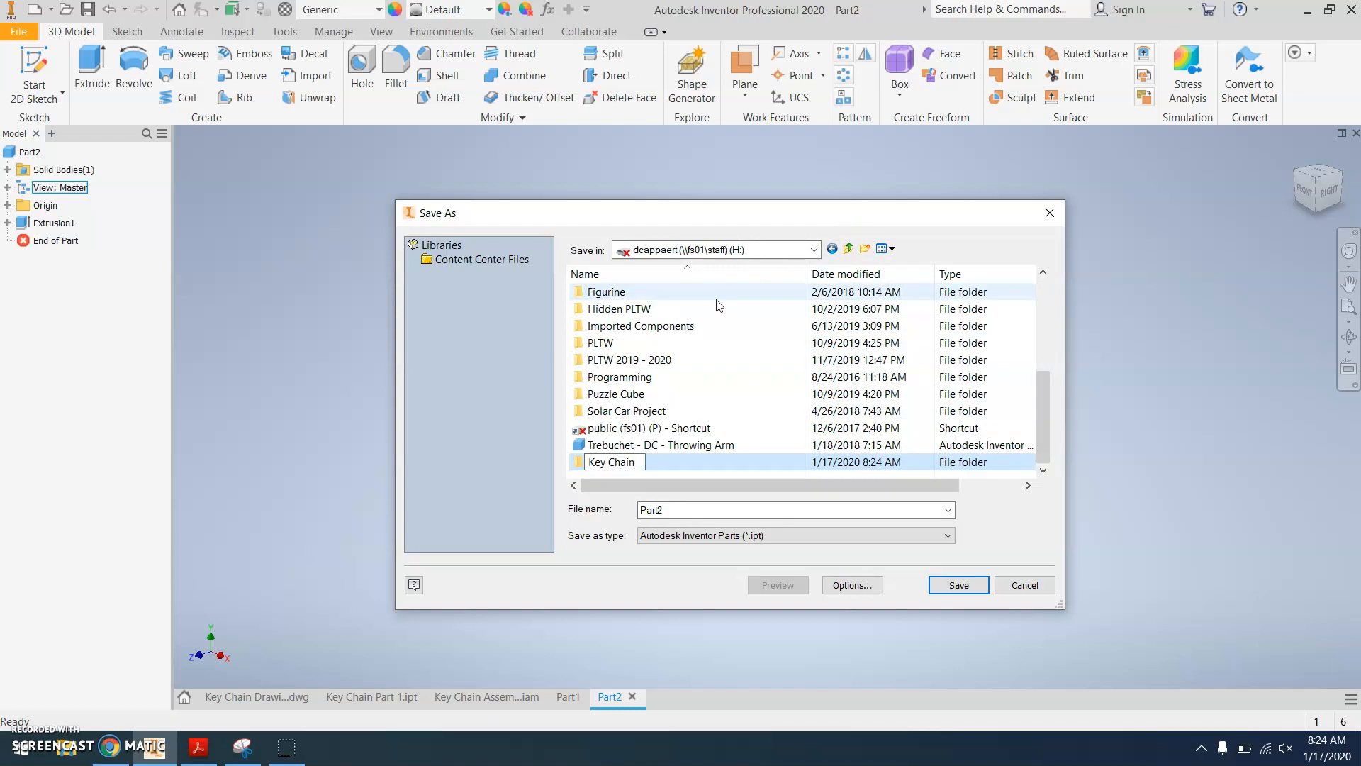
double_click(764, 462)
Save the part file under the name "Key Chain - ", the teacher's title and surname, and " - Base Part".
double_click(669, 517)
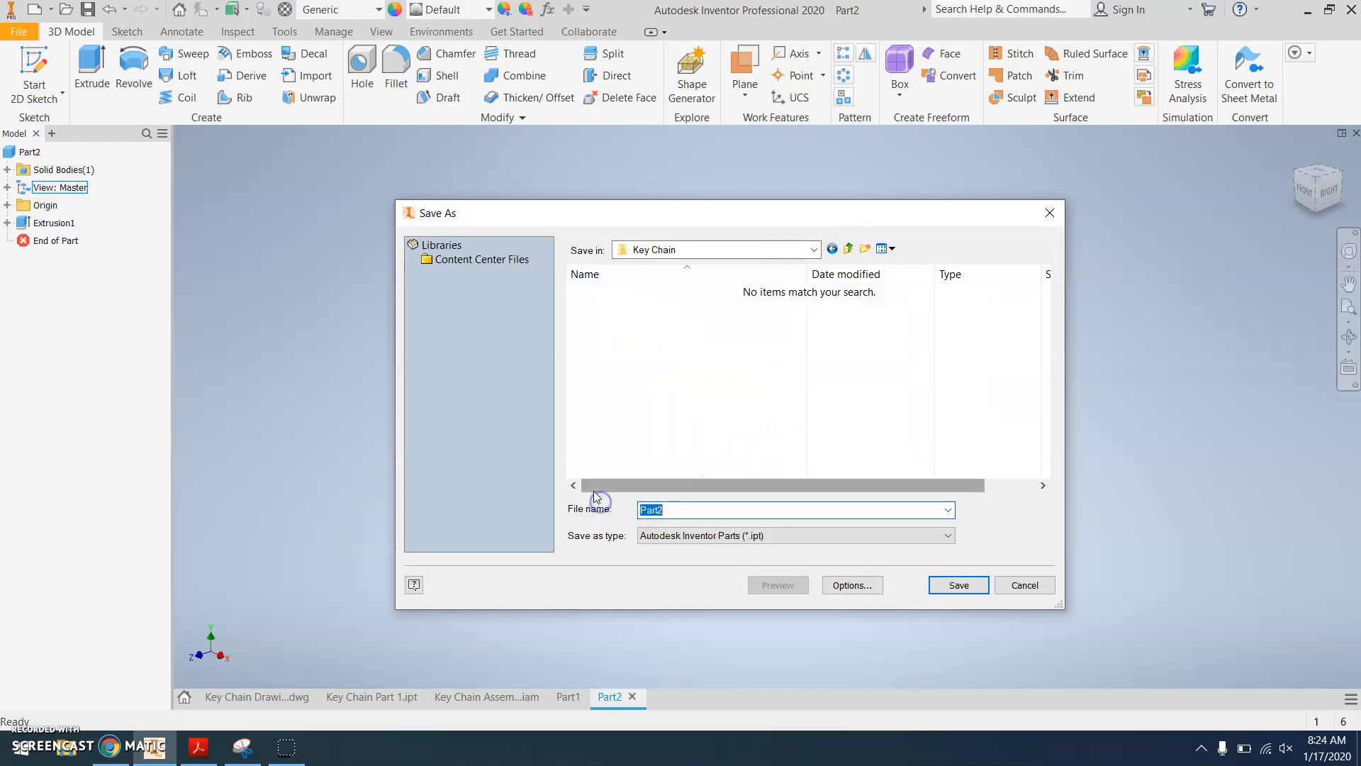
text(Key Chain Base Par)
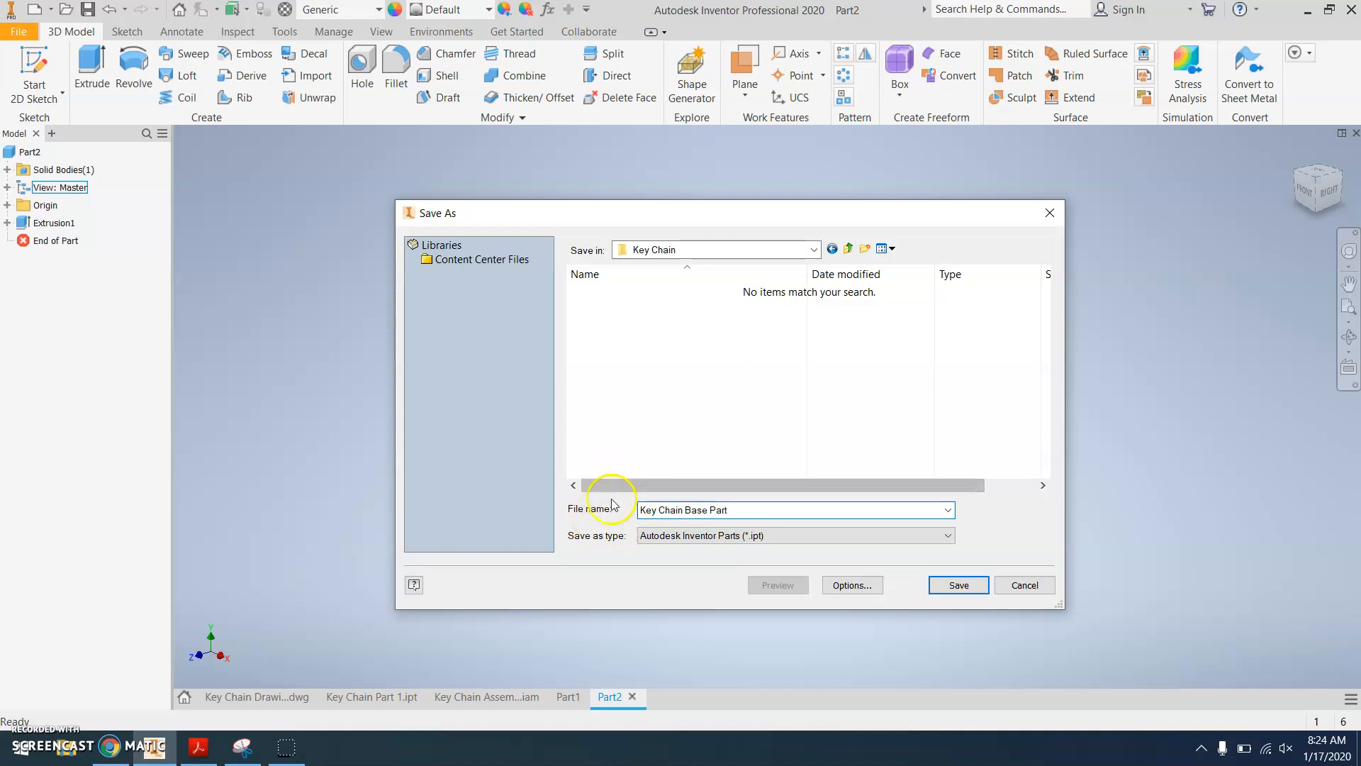
click(685, 509)
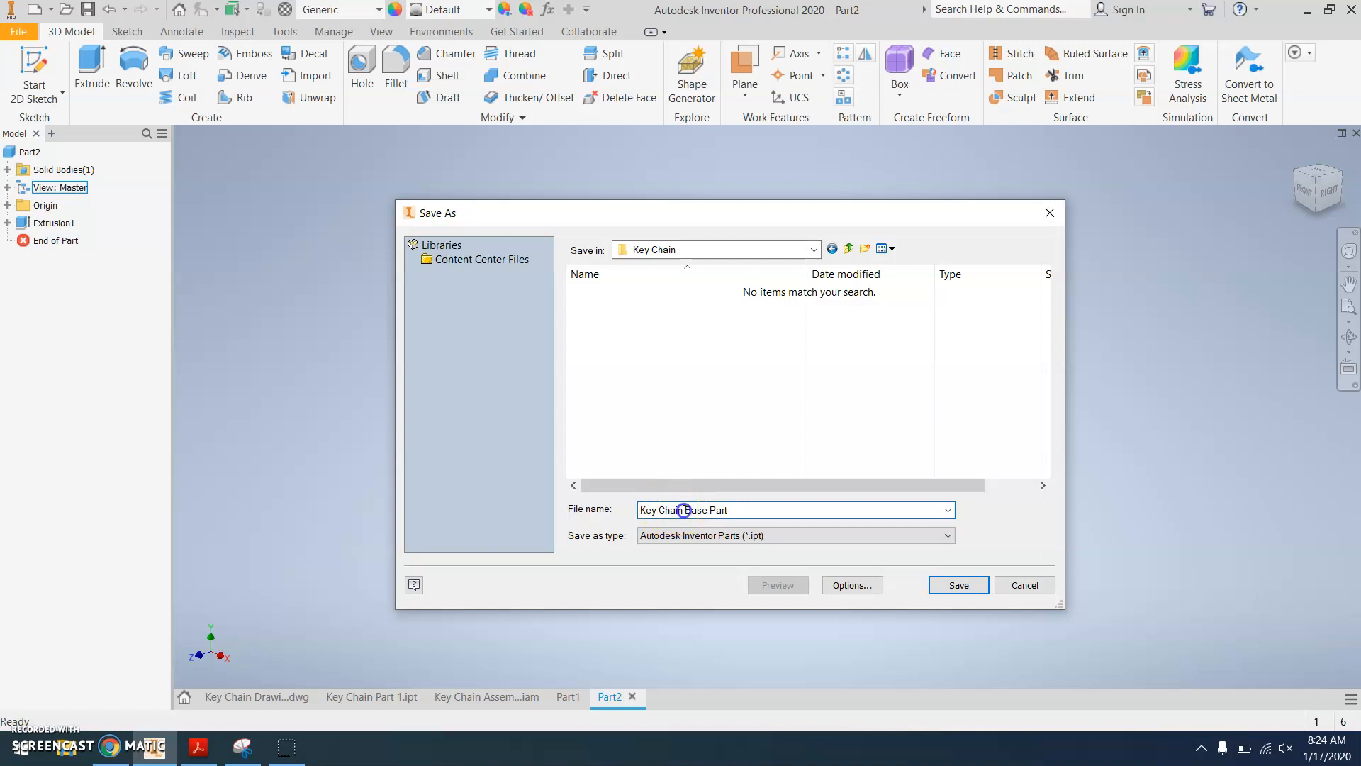
text(- Mr. Cappaert -)
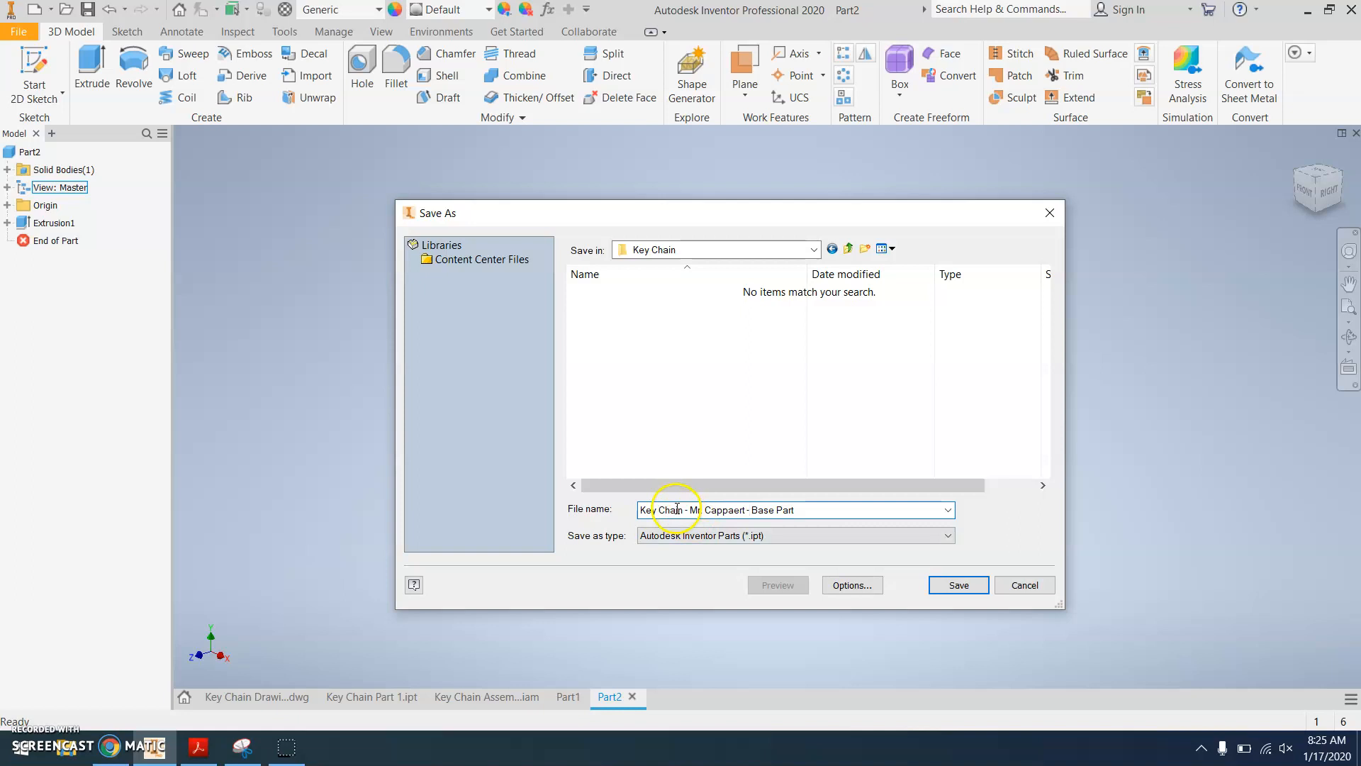
click(957, 586)
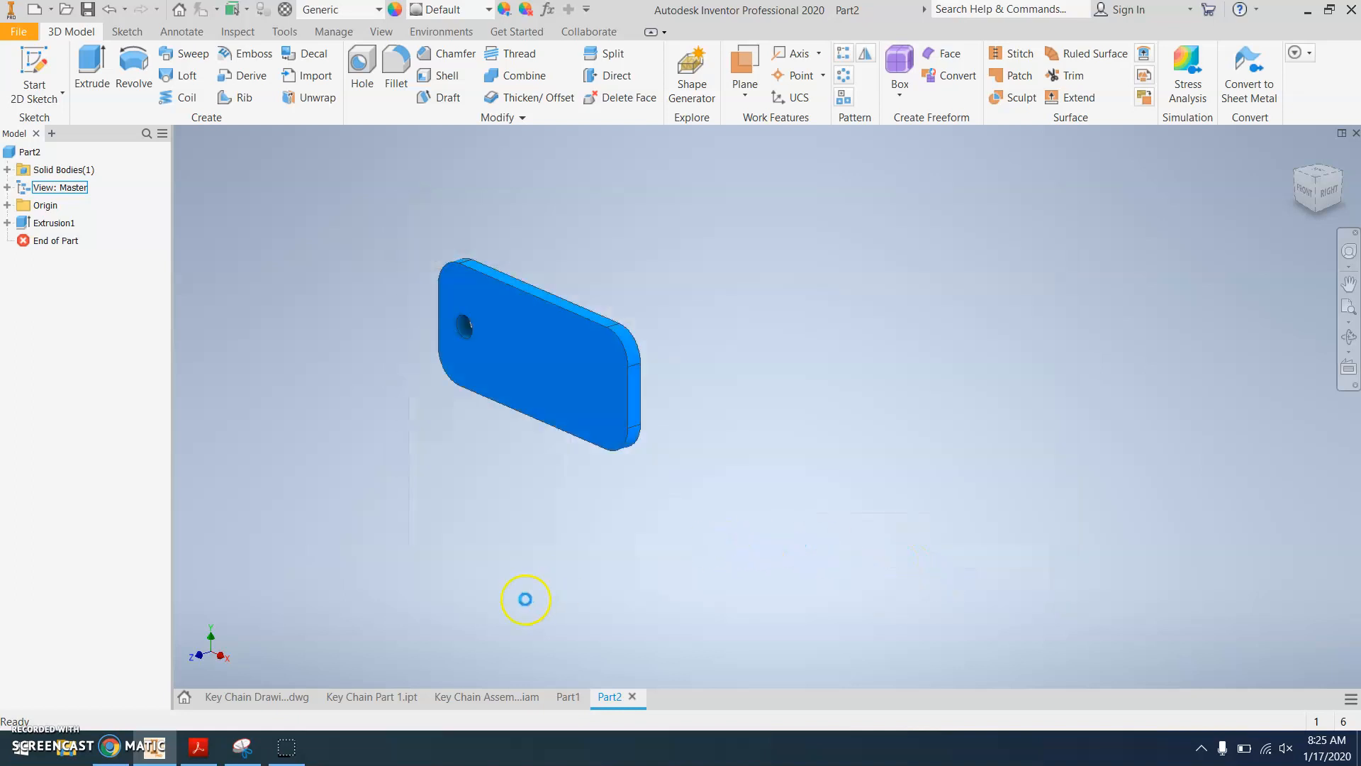